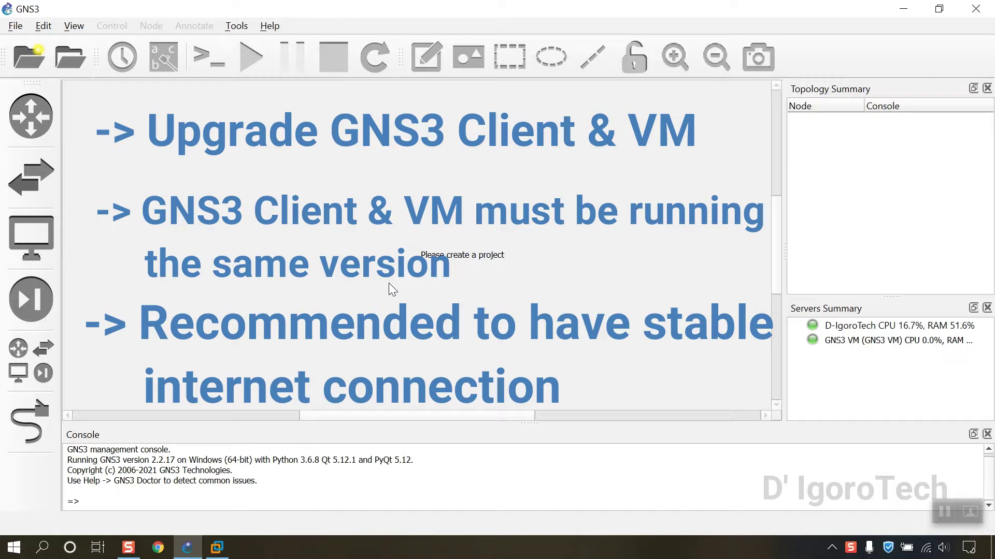
- Highlight the 2.2.17 version in the console and confirm it in Help > About
click(155, 472)
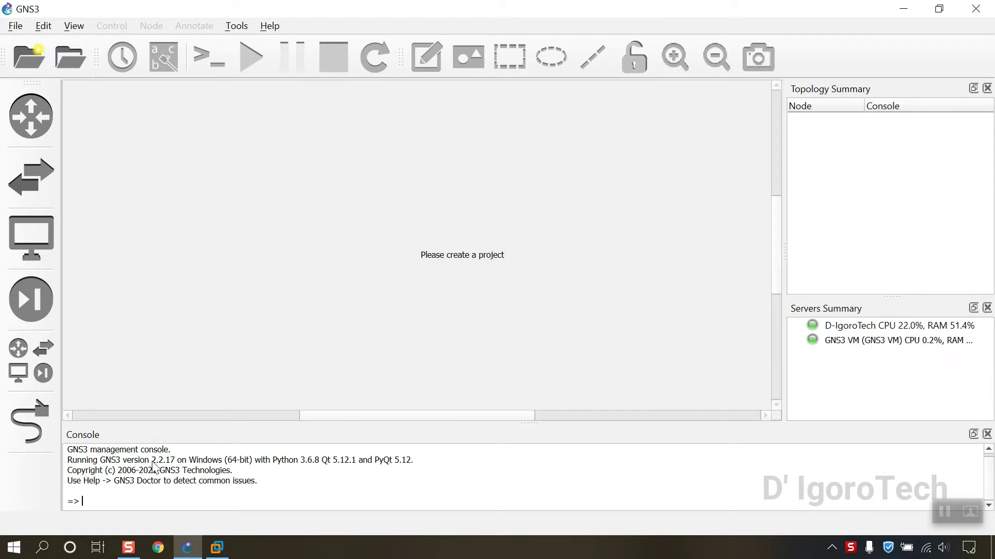
drag(151, 461, 176, 466)
click(268, 27)
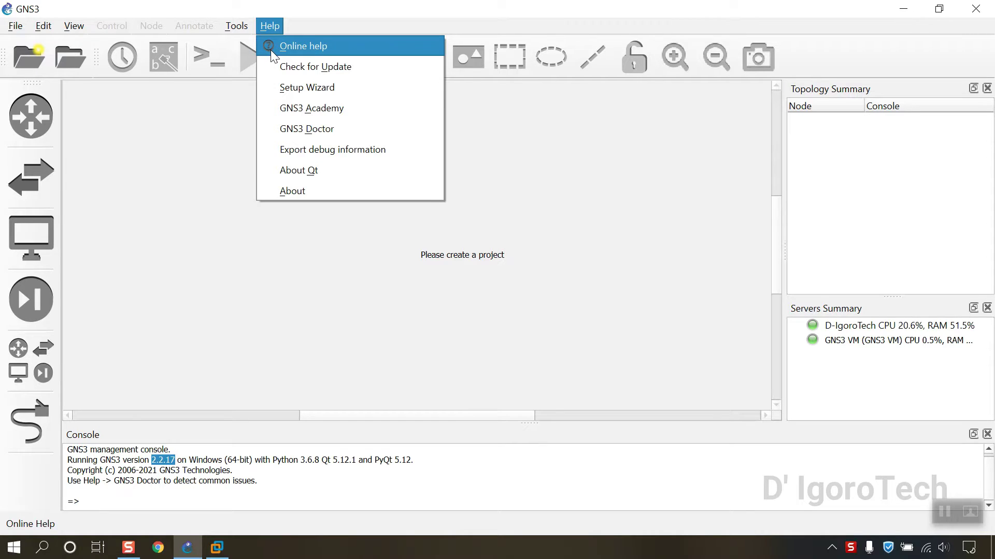
click(282, 189)
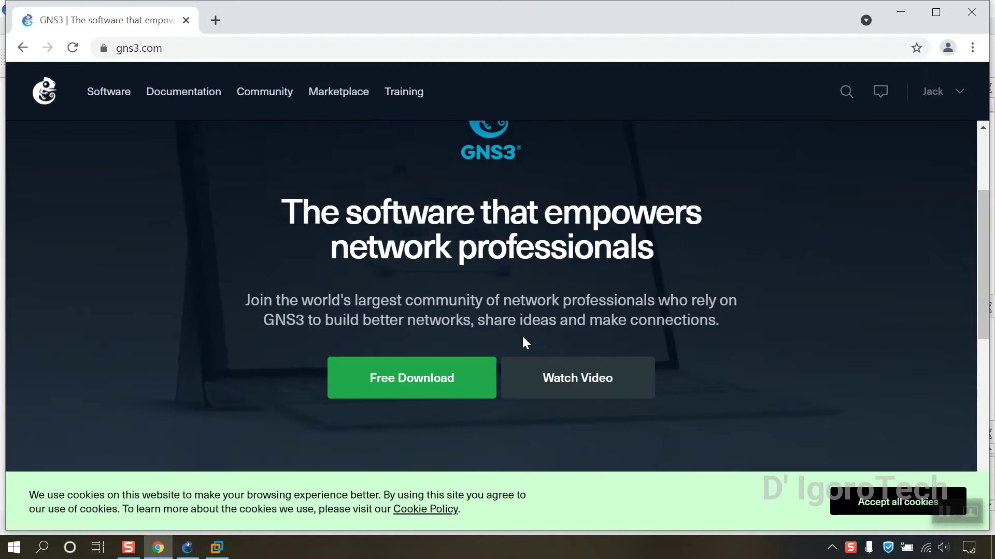
- Go to gns3.com's Free Download page listing 2.2.21 and accept all cookies
click(444, 383)
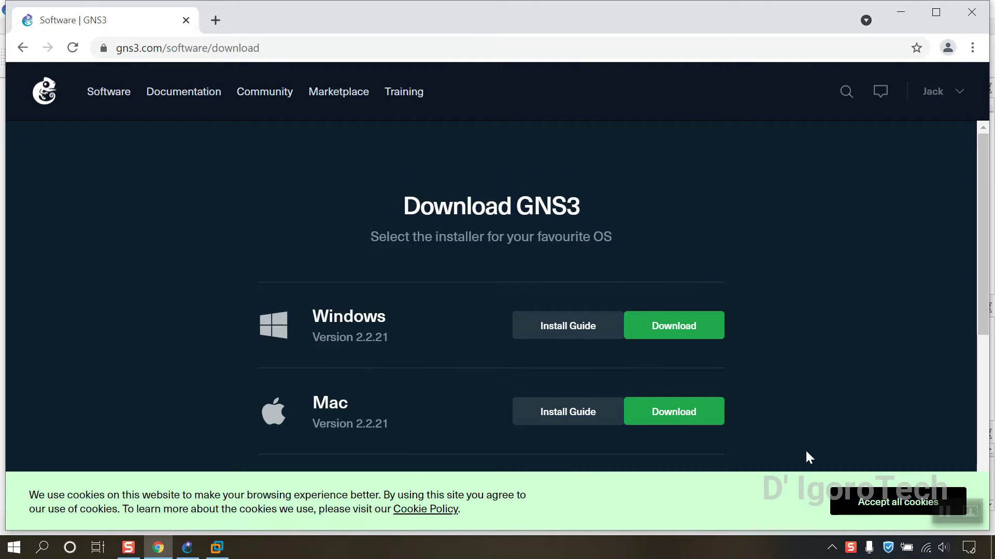
click(865, 502)
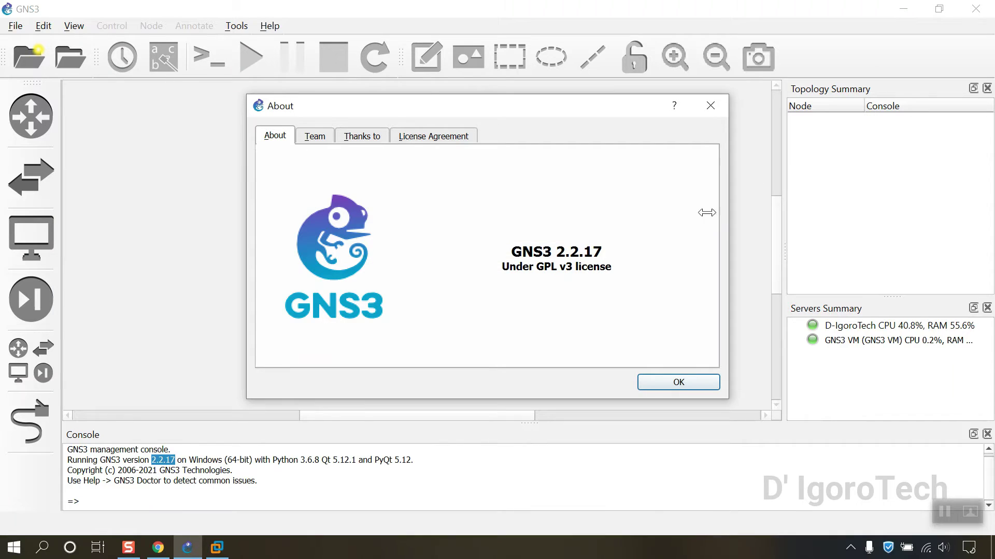
- Close About, run Help > Check for Update, and accept visiting the site for 2.2.21
click(658, 380)
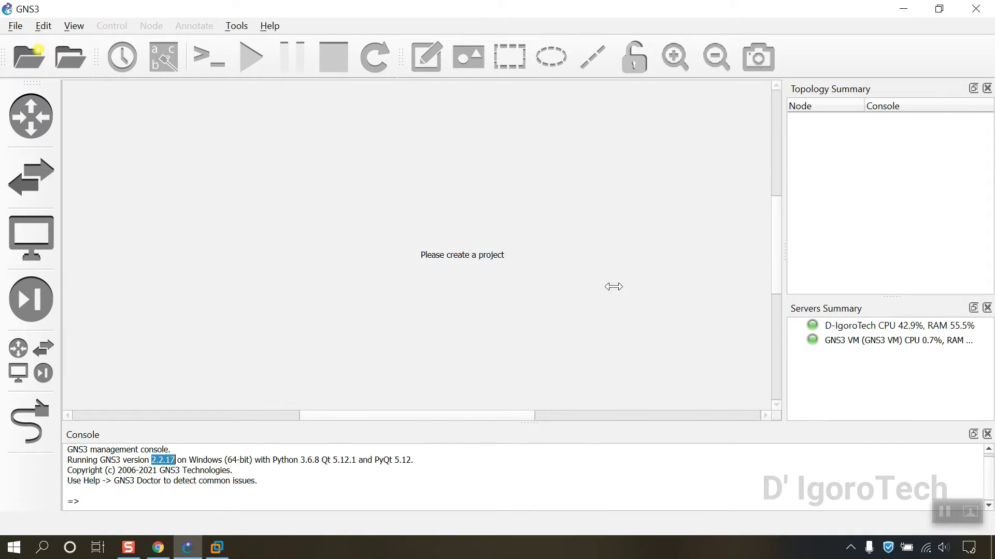
click(267, 27)
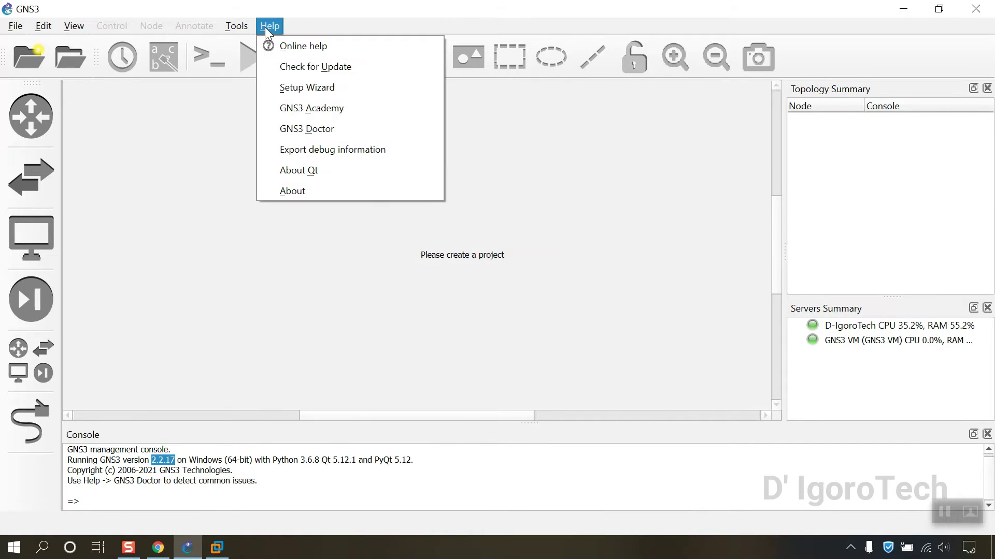
click(278, 72)
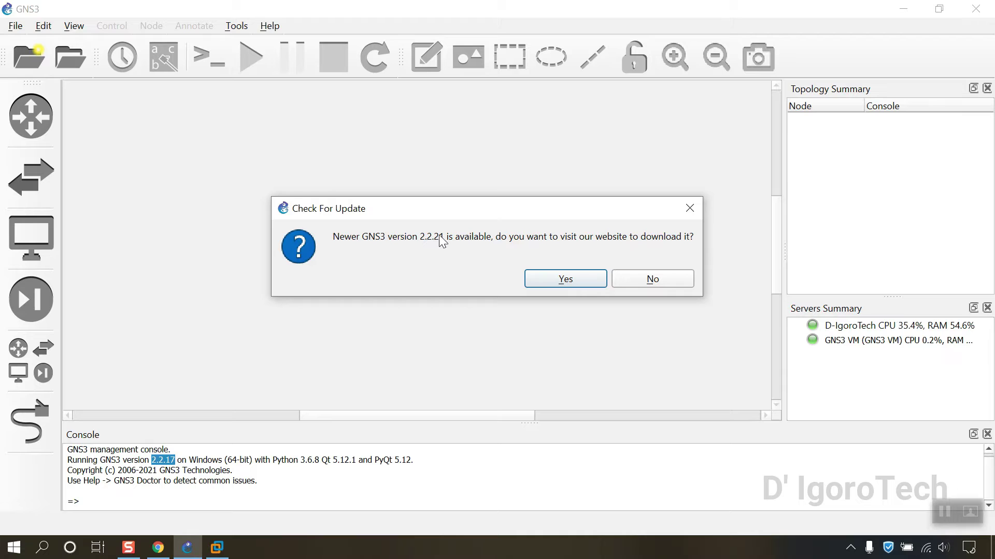
click(572, 280)
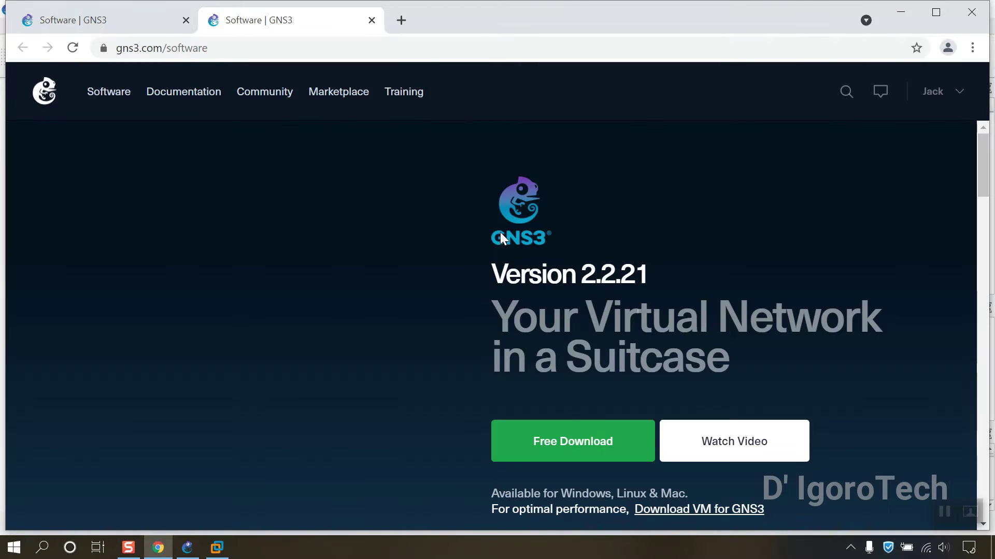
- Open the Upgrade GNS3 docs page and highlight that the VM must match the client version
scroll(788, 150, down, 2)
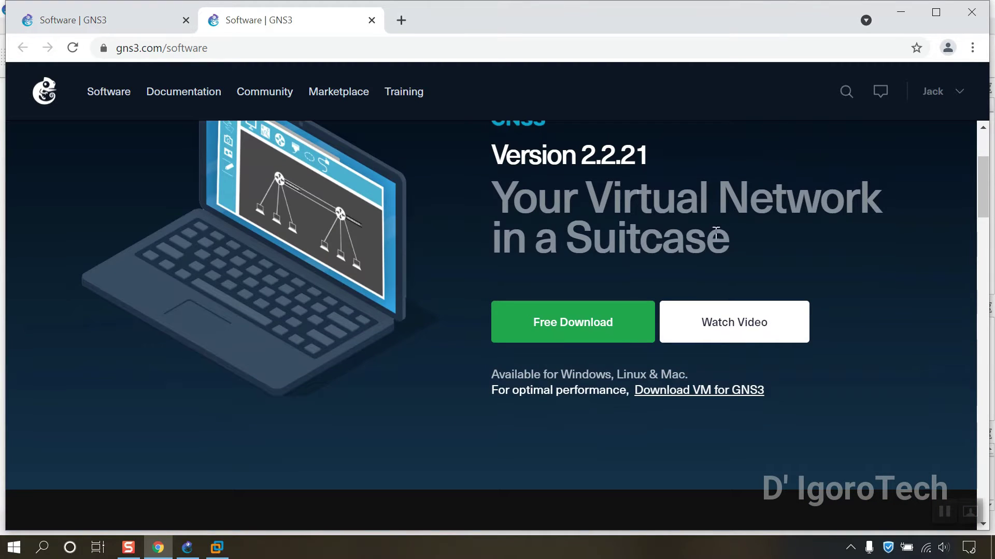
click(589, 325)
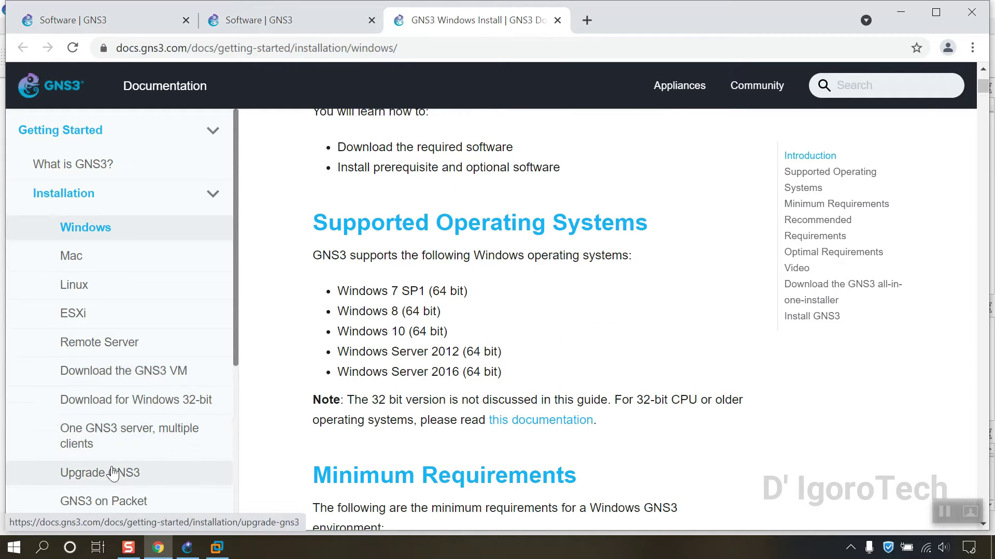
scroll(351, 355, up, 3)
scroll(350, 355, down, 7)
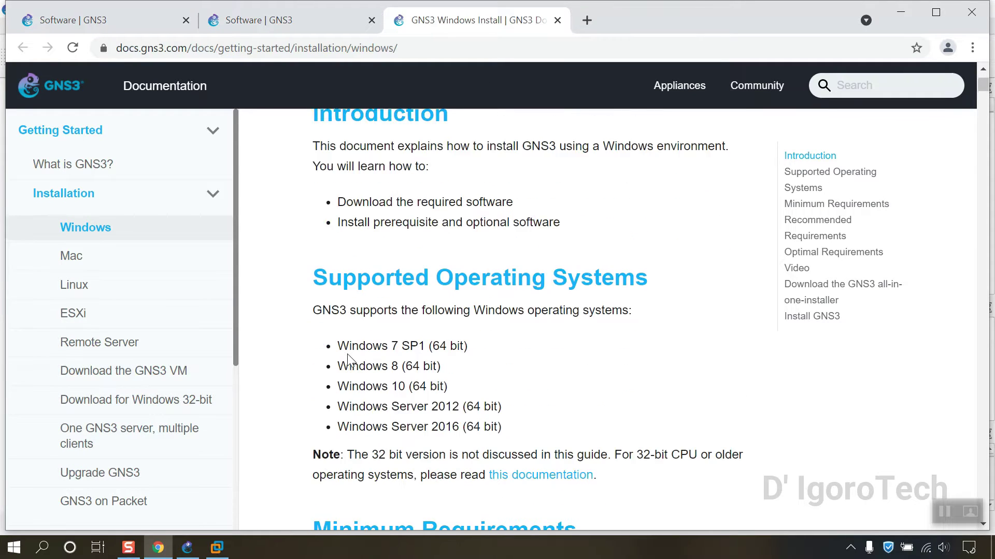
click(126, 473)
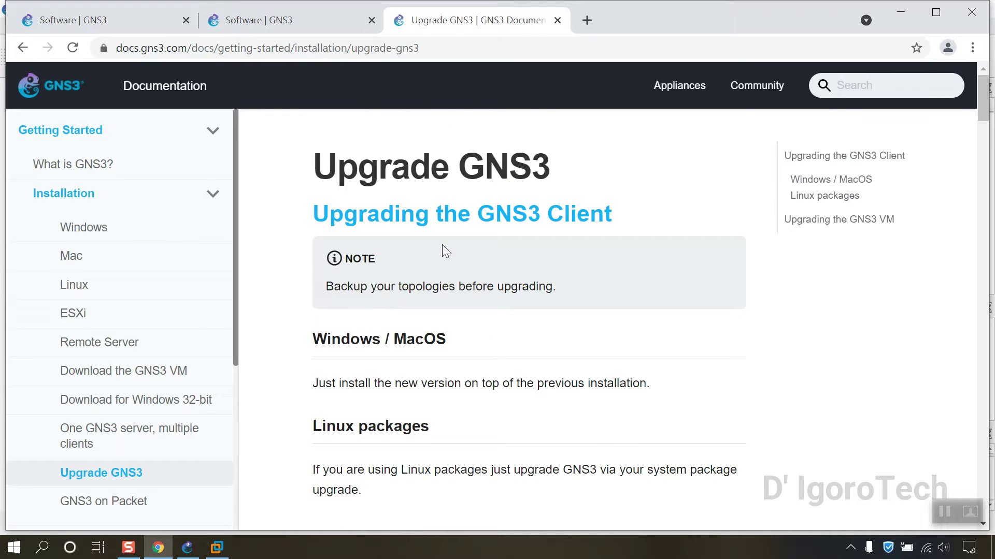
scroll(442, 245, down, 6)
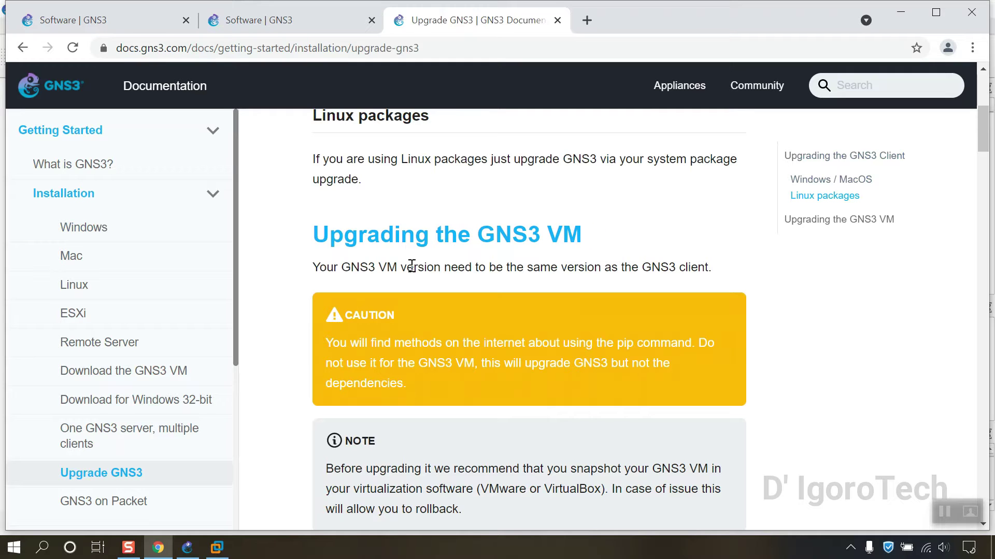
drag(526, 267, 709, 268)
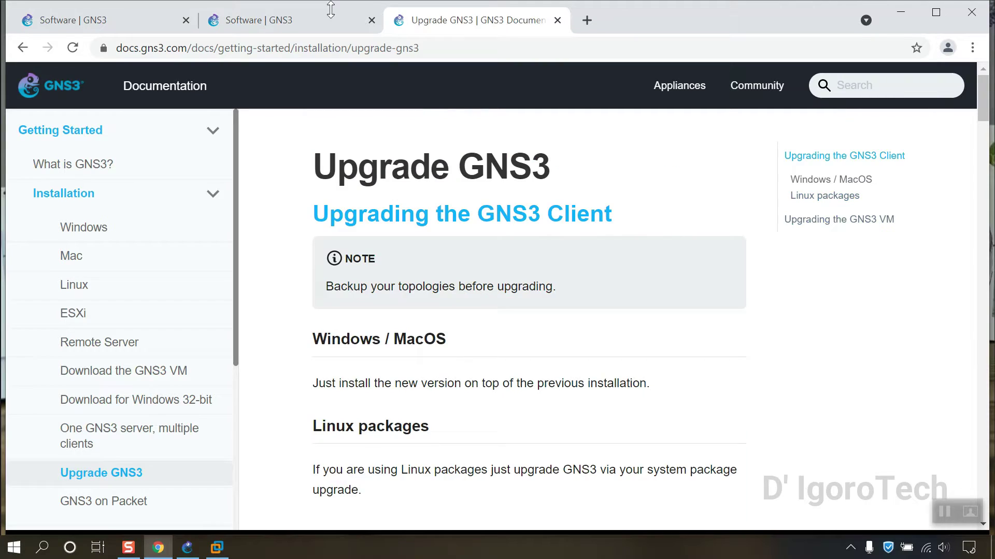
- Download the GNS3 2.2.21 Windows installer, dismiss the thank-you popup, and close GNS3
click(329, 15)
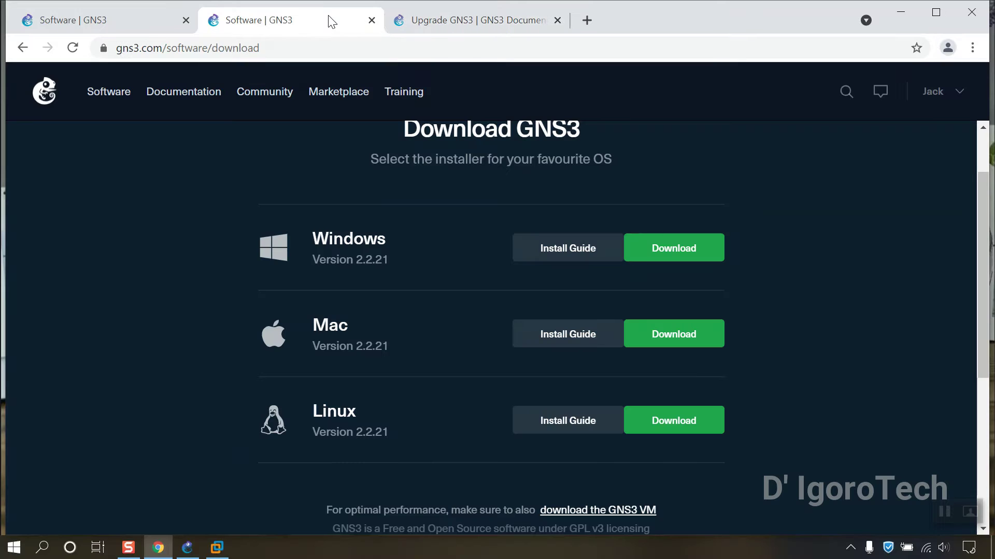
click(676, 257)
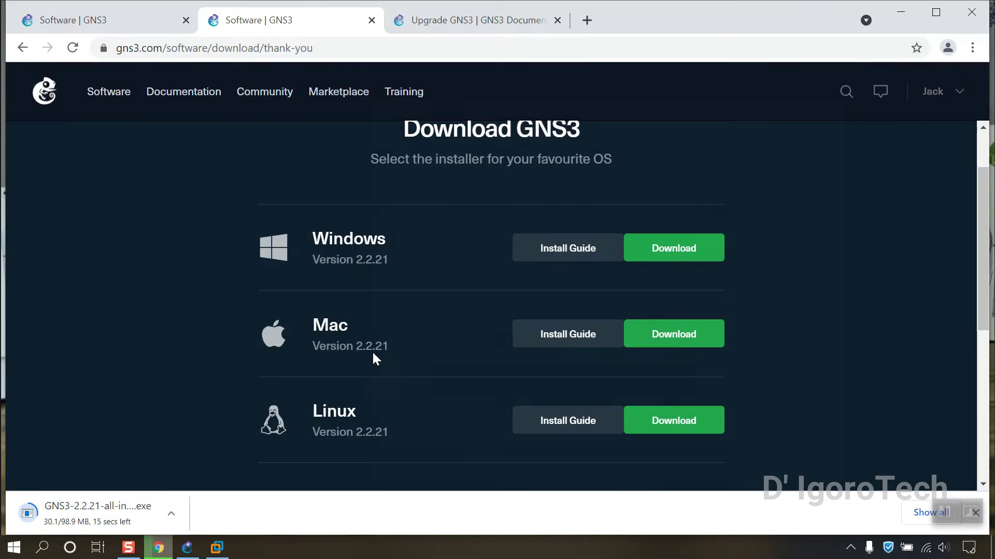
click(823, 106)
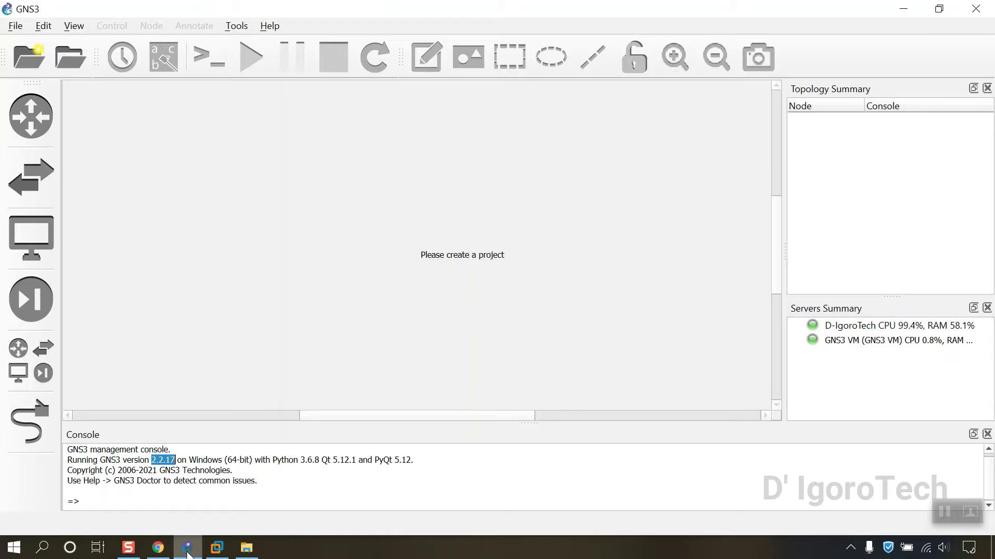
click(982, 8)
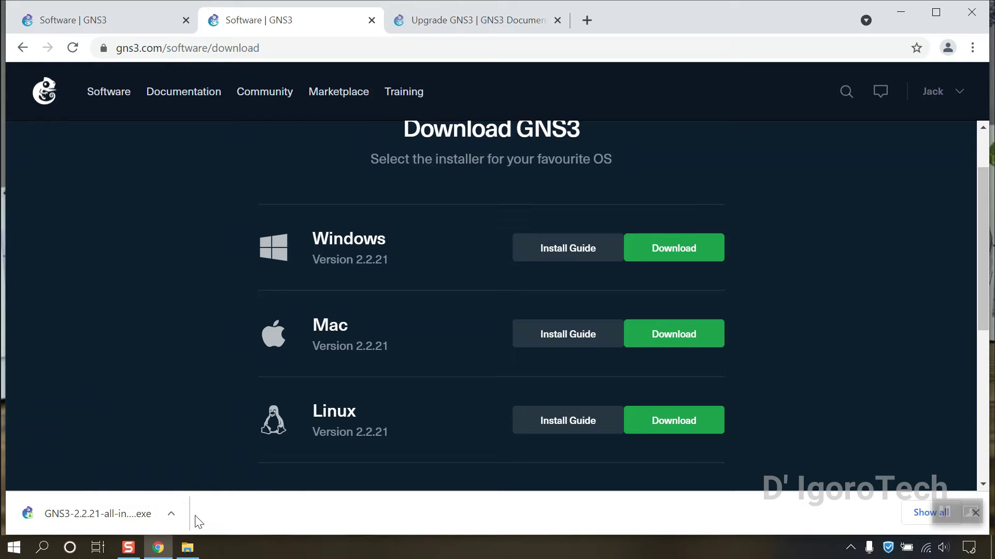
- Show the download in its folder and run GNS3-2.2.21-all-in-one-regular from Downloads
click(172, 517)
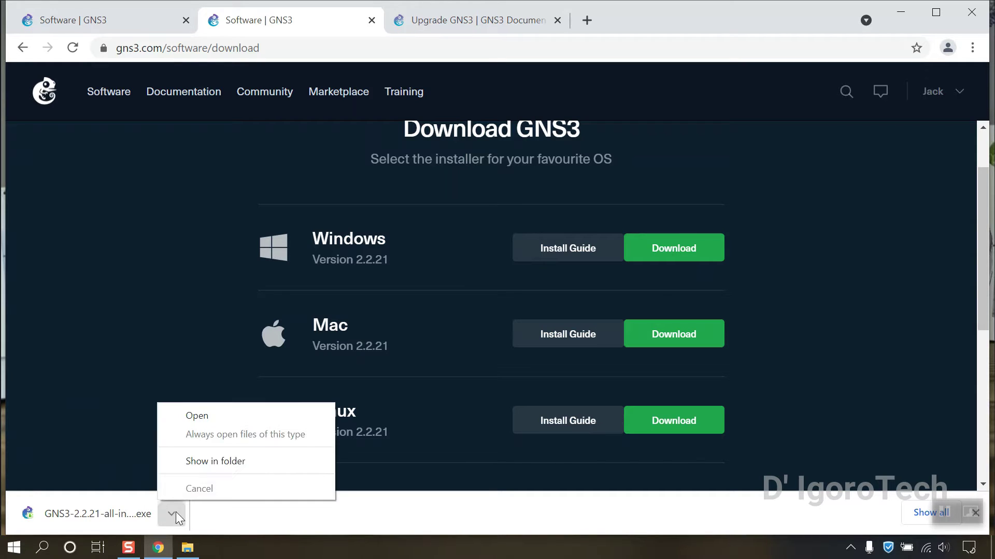
click(200, 461)
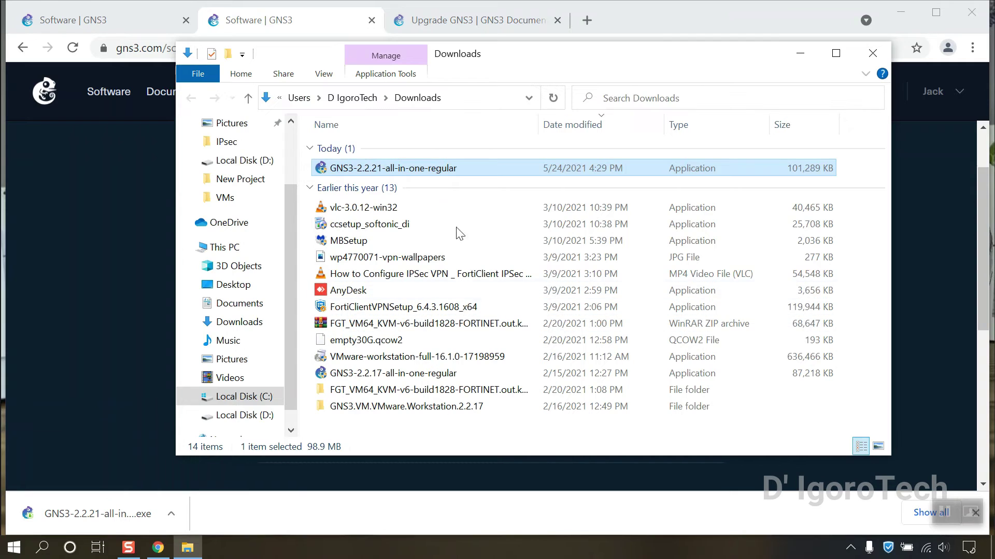
double_click(422, 170)
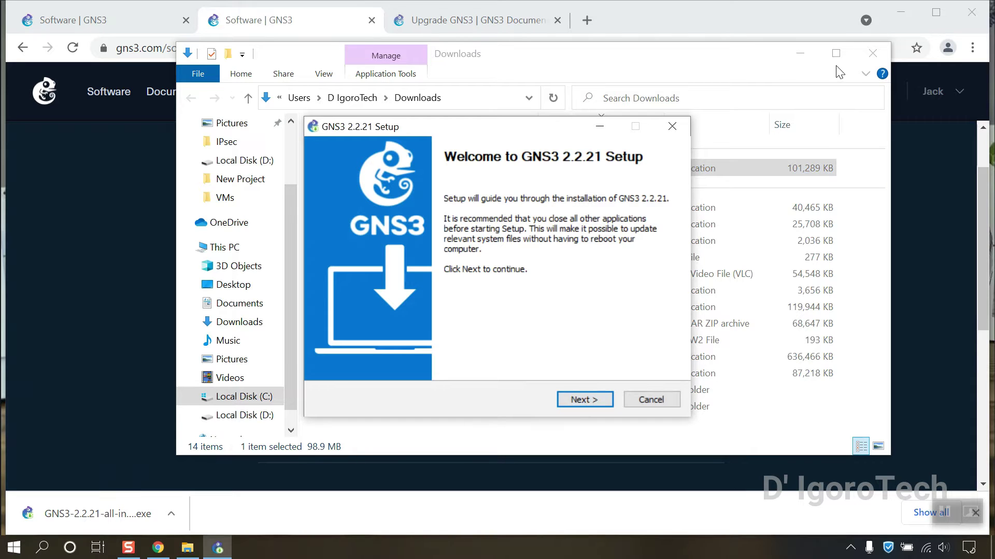
click(800, 53)
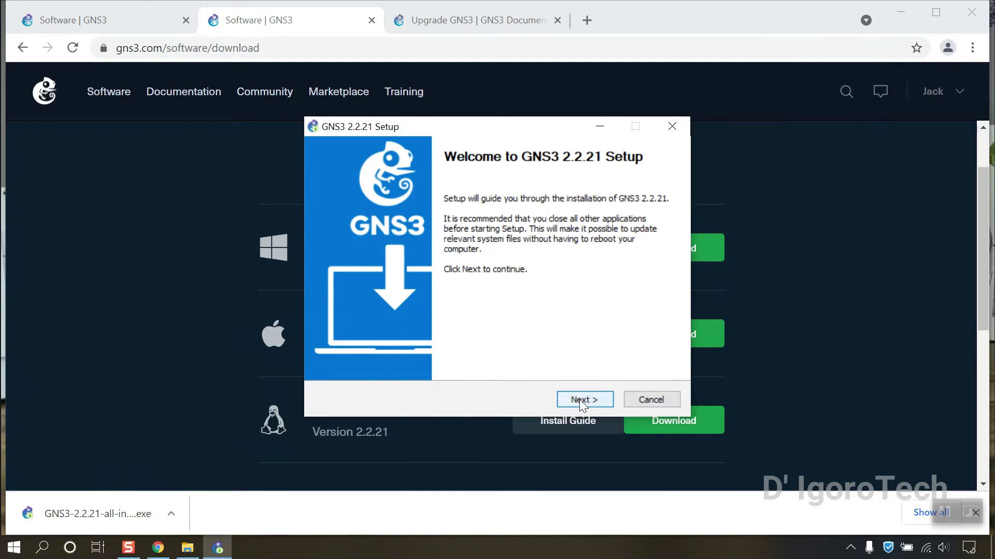
- Install GNS3 2.2.21 into C:\Program Files\GNS3 with defaults, declining the Solarwinds toolset
click(579, 399)
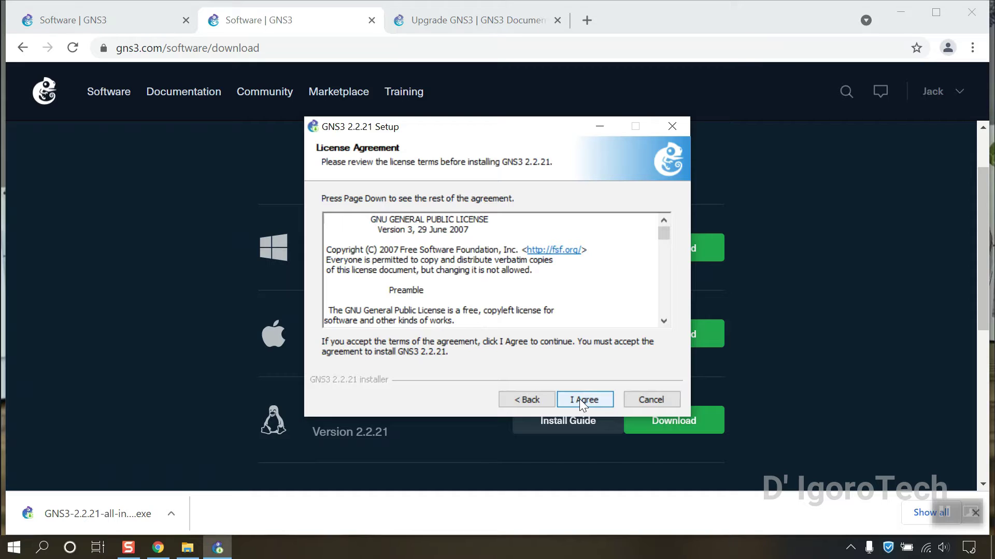
click(580, 399)
click(581, 401)
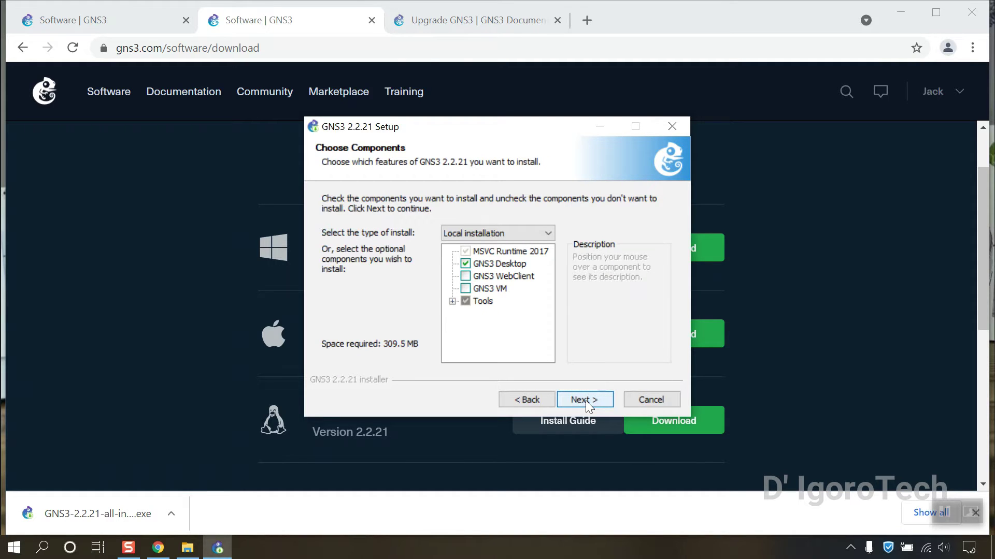
click(583, 399)
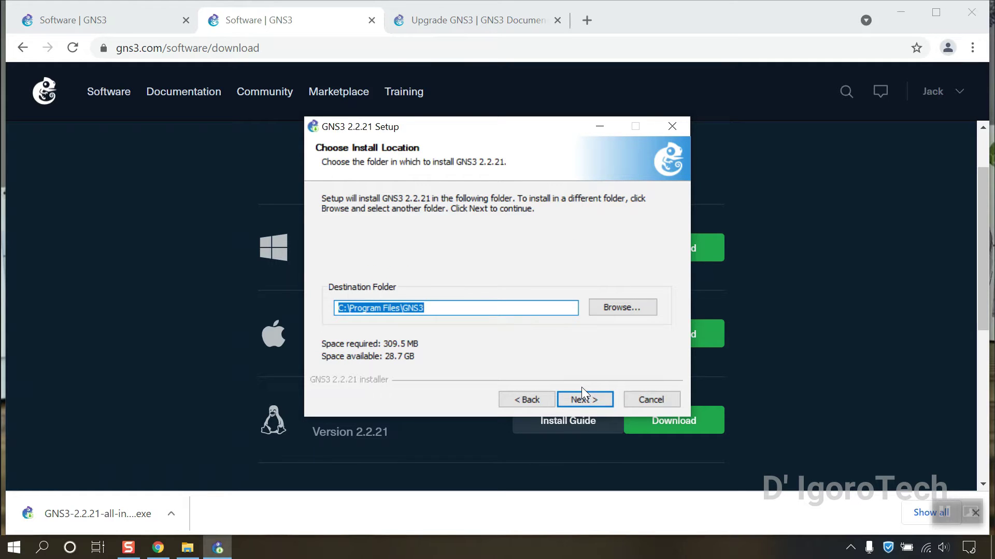
click(581, 400)
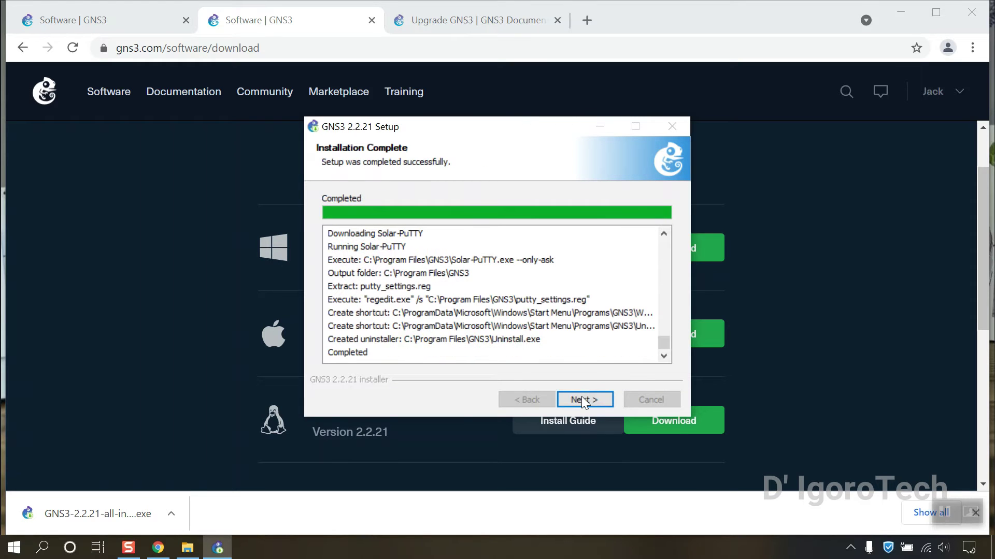
click(582, 399)
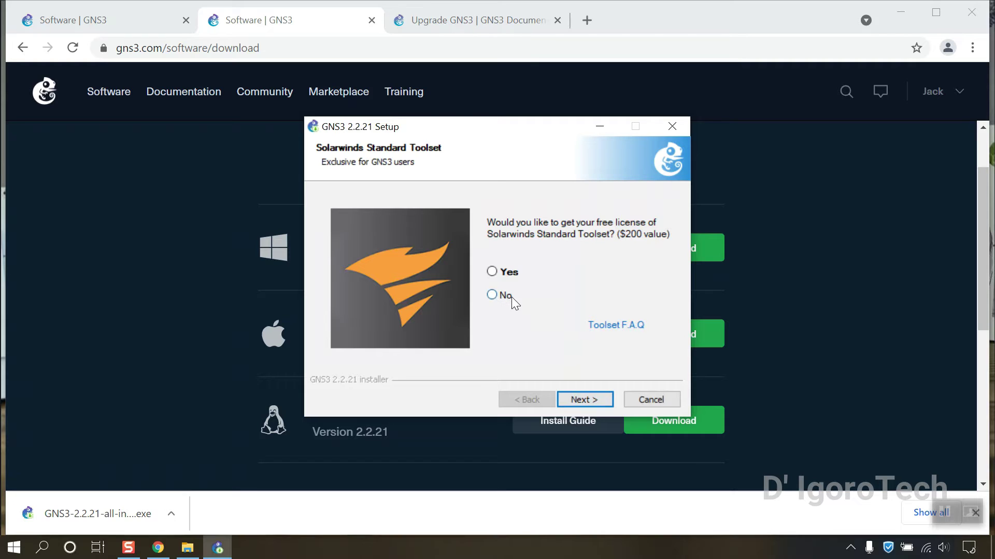
click(505, 299)
click(583, 400)
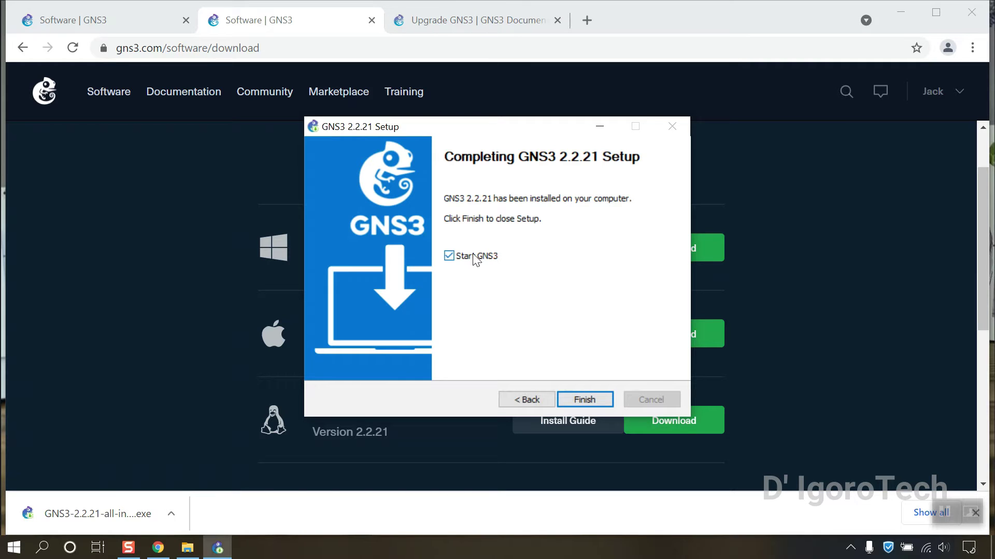
click(585, 399)
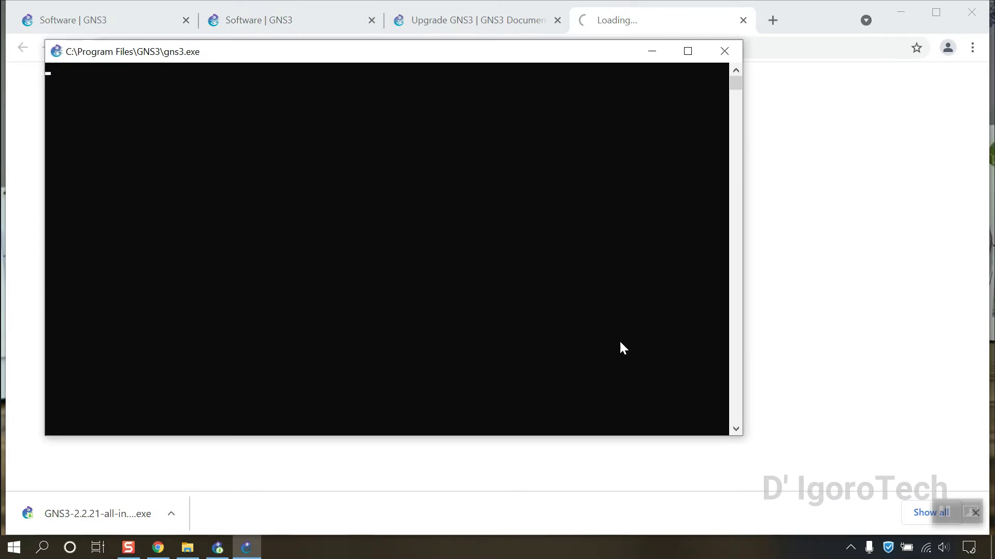
- Skip the new-project dialog and restore the GNS3 VM console in VMware Workstation
click(915, 9)
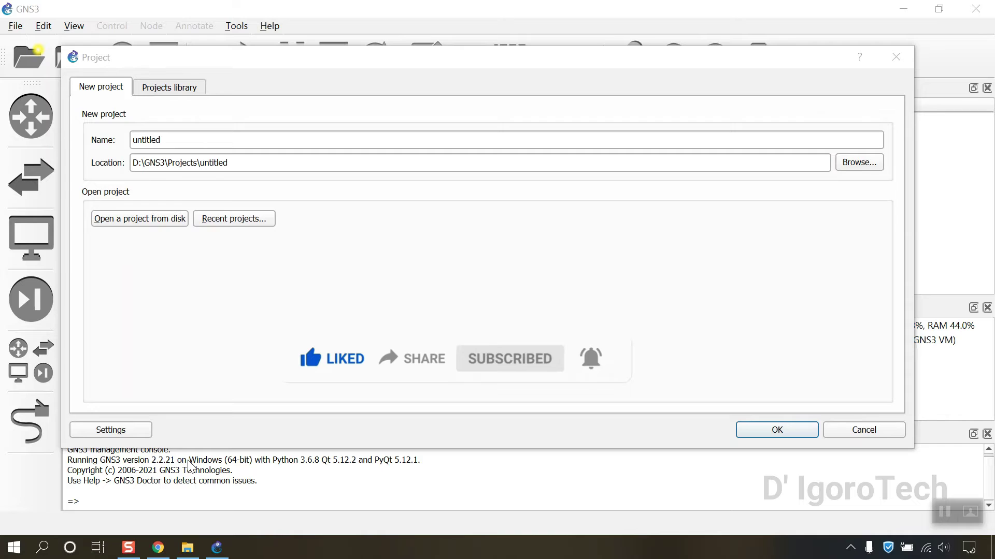
click(847, 423)
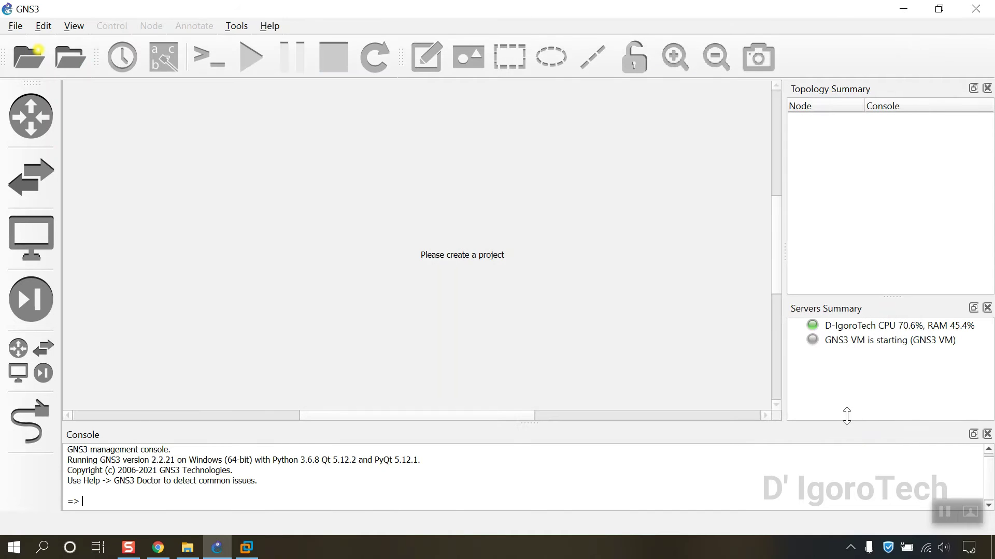
click(248, 548)
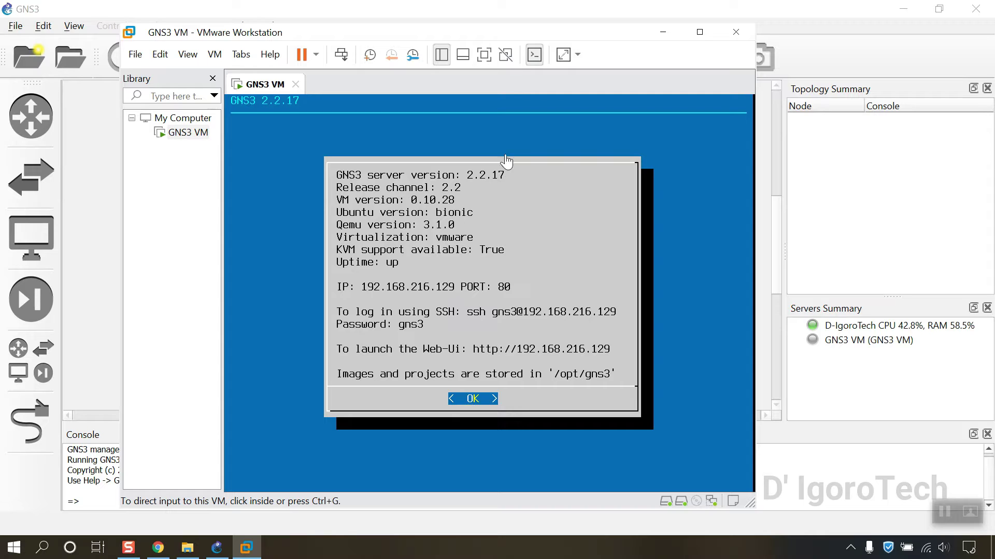
click(468, 176)
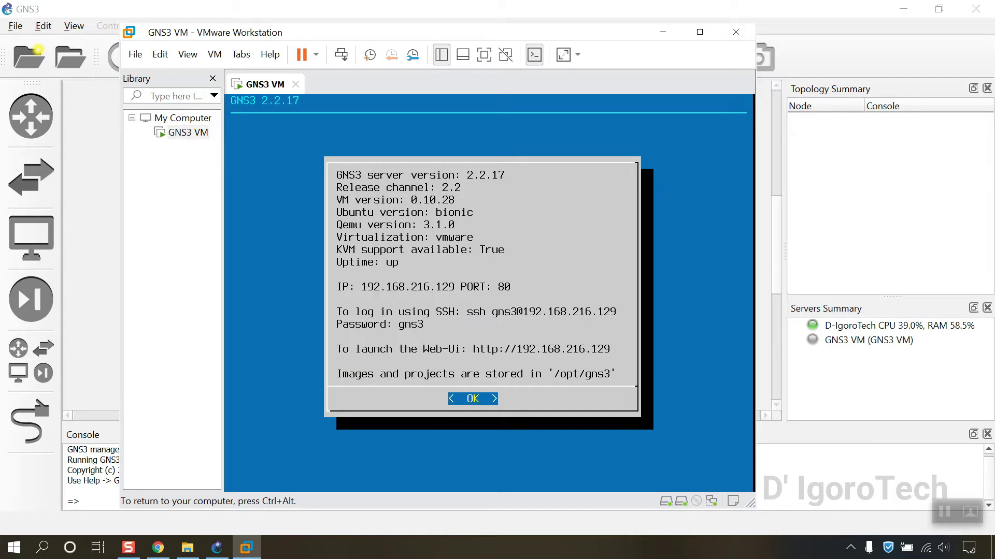
- In the VM console, pass the info screen, choose Upgrade, and agree to continue
key(ctrl+alt)
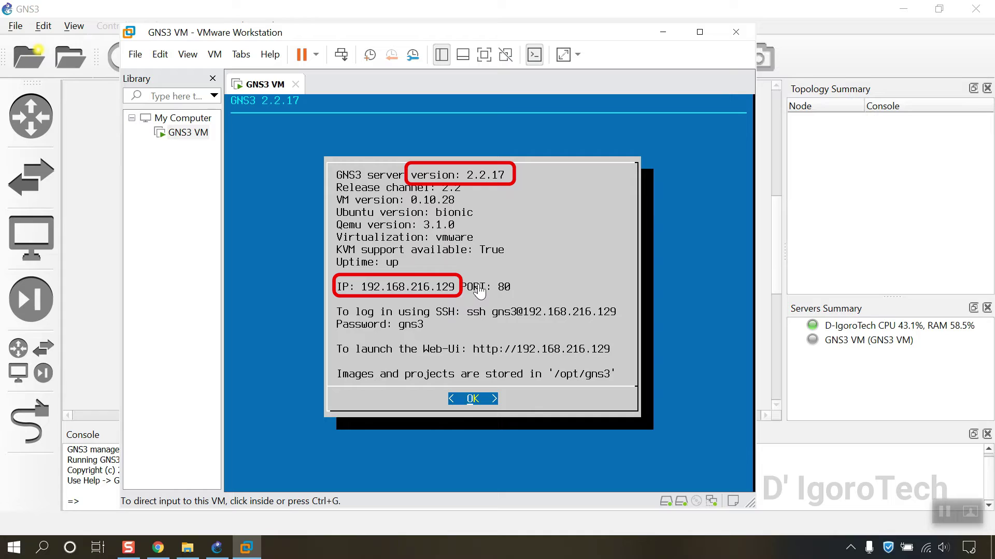
click(485, 313)
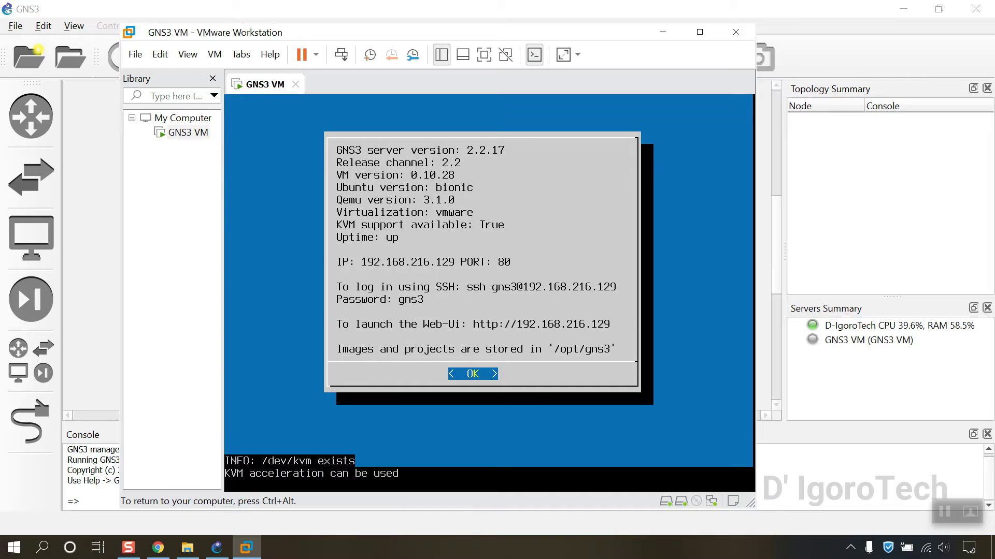
key(Return)
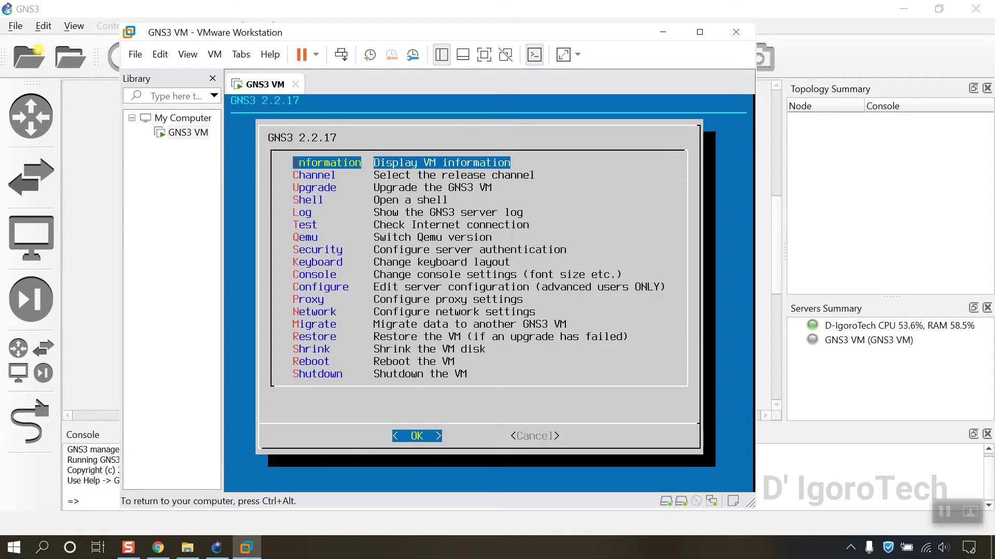
key(Down)
key(Down)
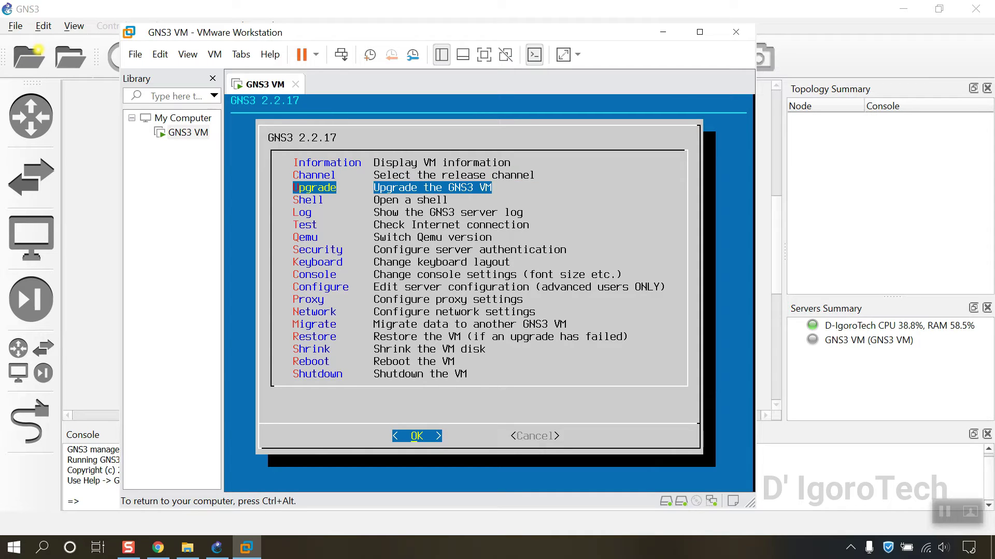
key(Return)
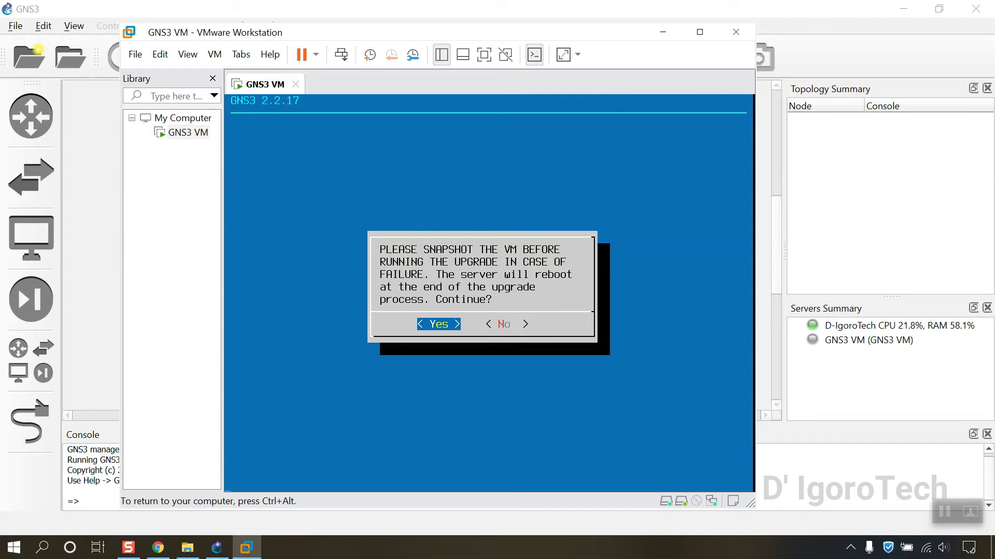
key(Return)
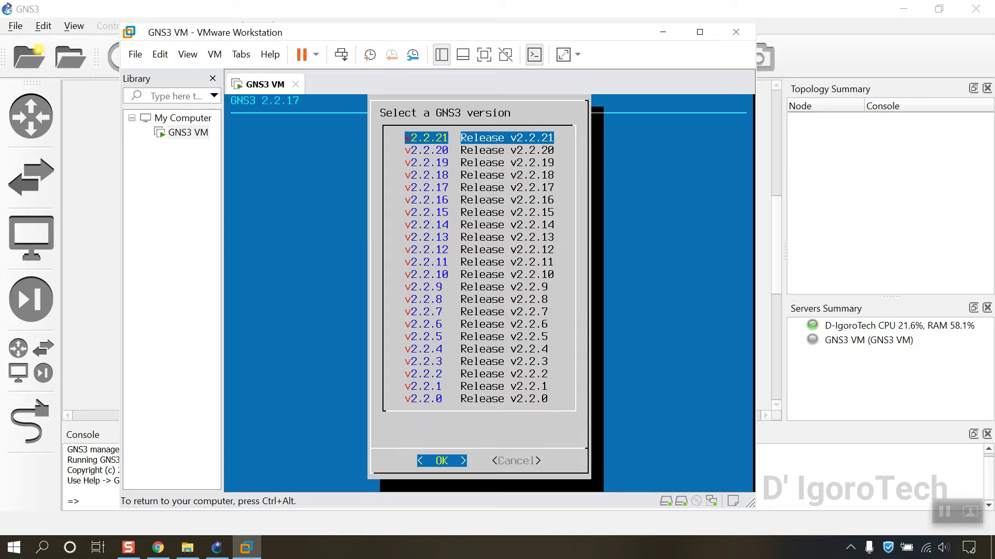
- Select v2.2.21 in the GNS3 VM version list and start the upgrade
key(Down)
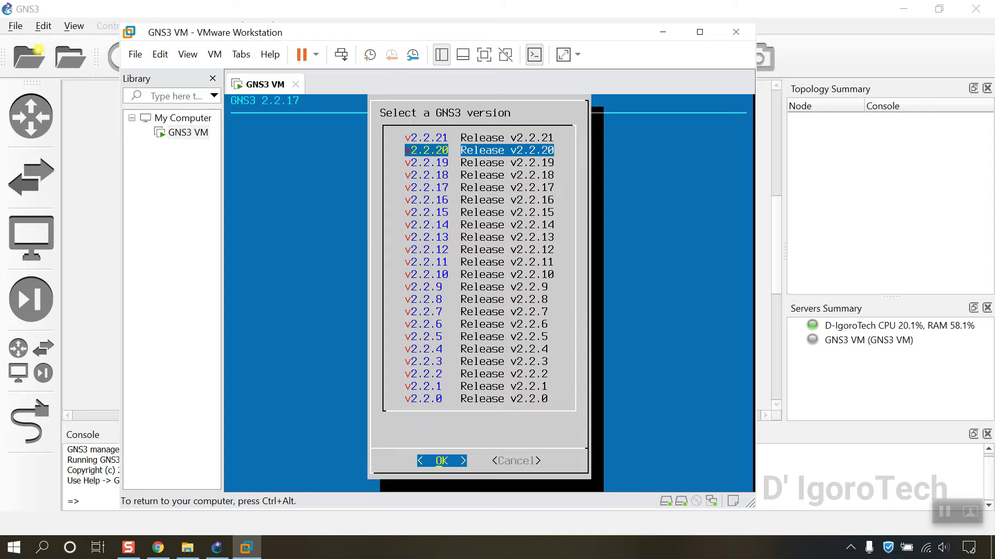
key(Up)
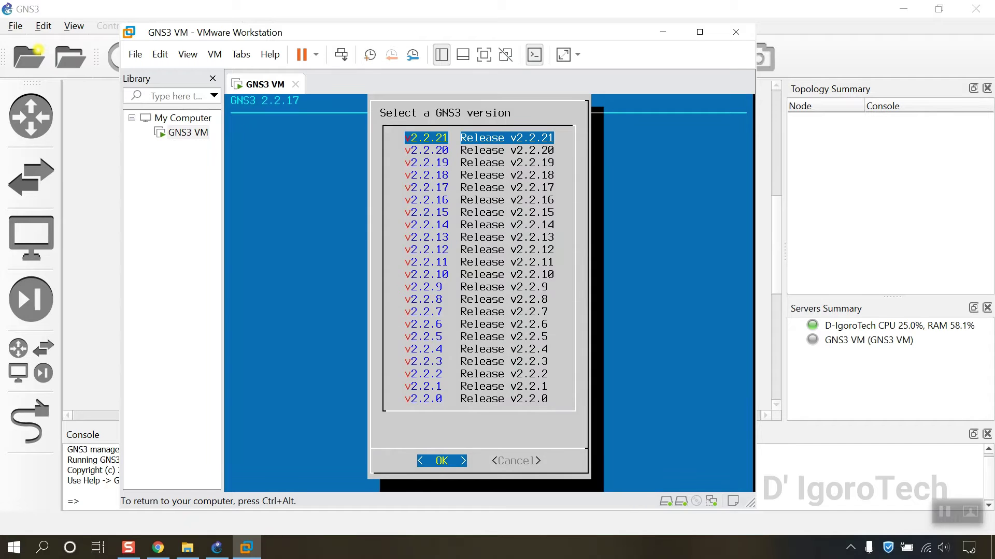
key(Return)
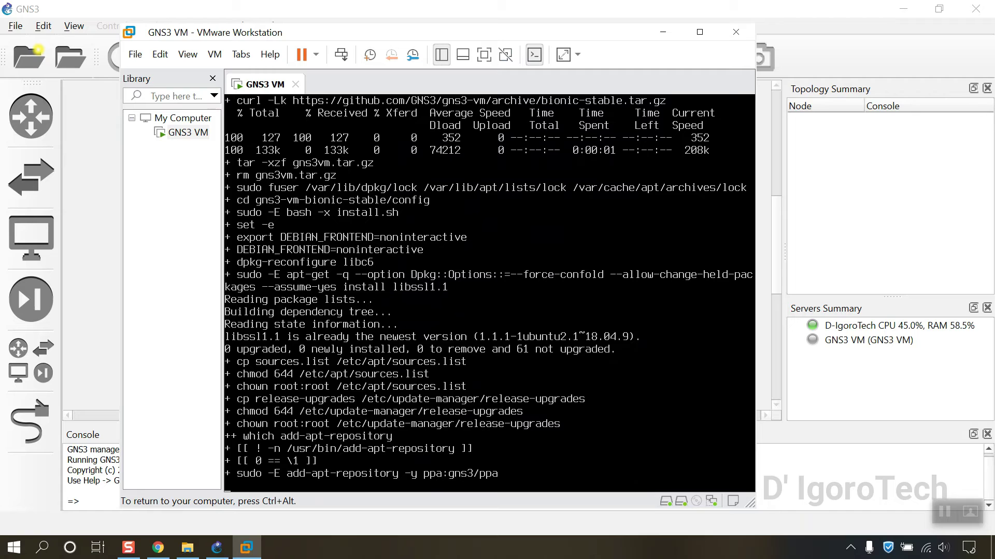
- Maximize VMware to watch the GNS3 VM upgrade to 2.2.21 and reboot, then return to GNS3
click(699, 33)
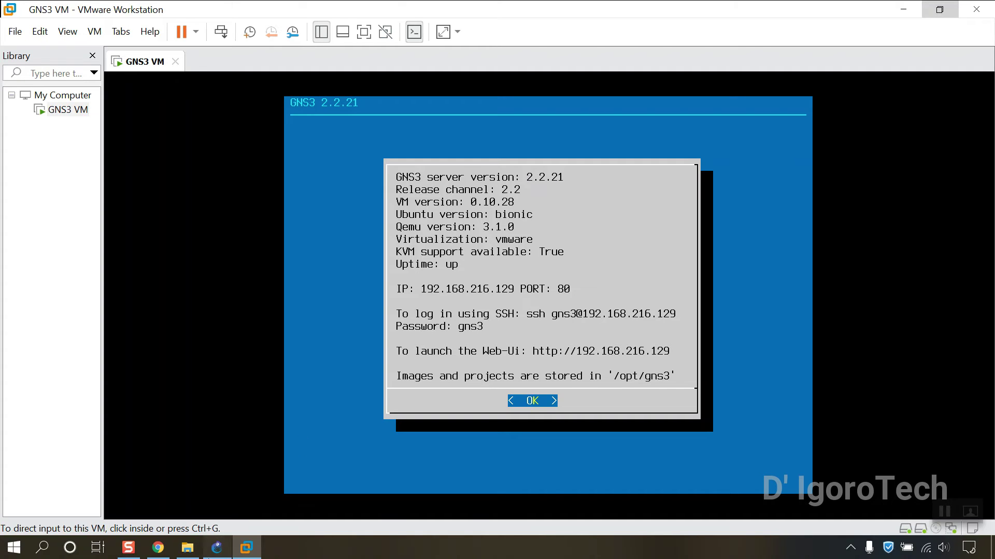
click(216, 547)
- Confirm GNS3's About version 2.2.21 matches the VM console, then quit GNS3
click(272, 29)
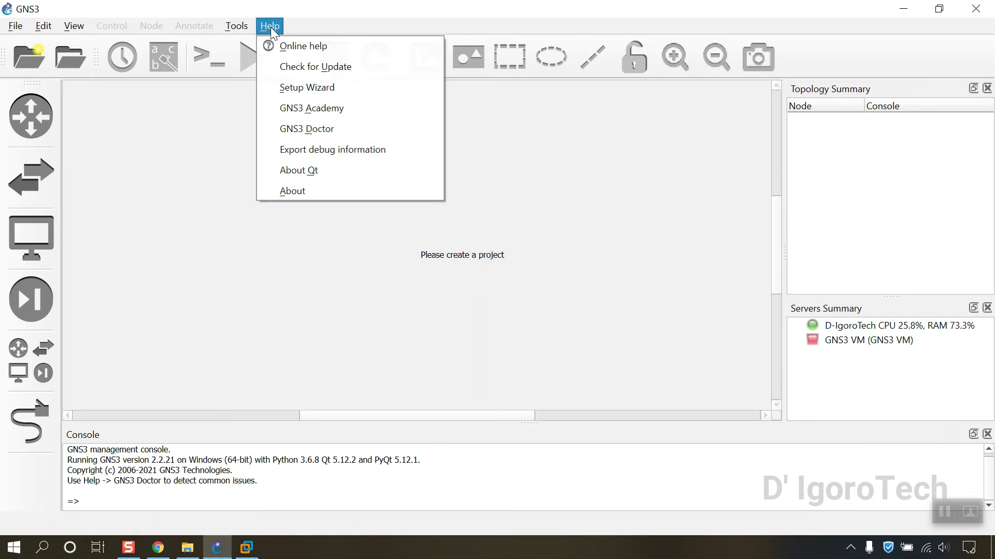
click(284, 189)
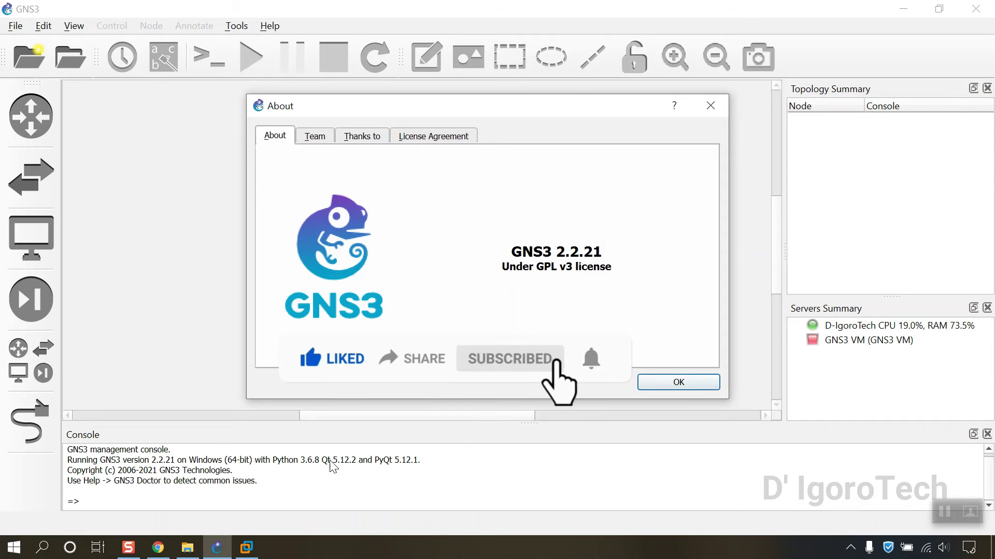
click(246, 547)
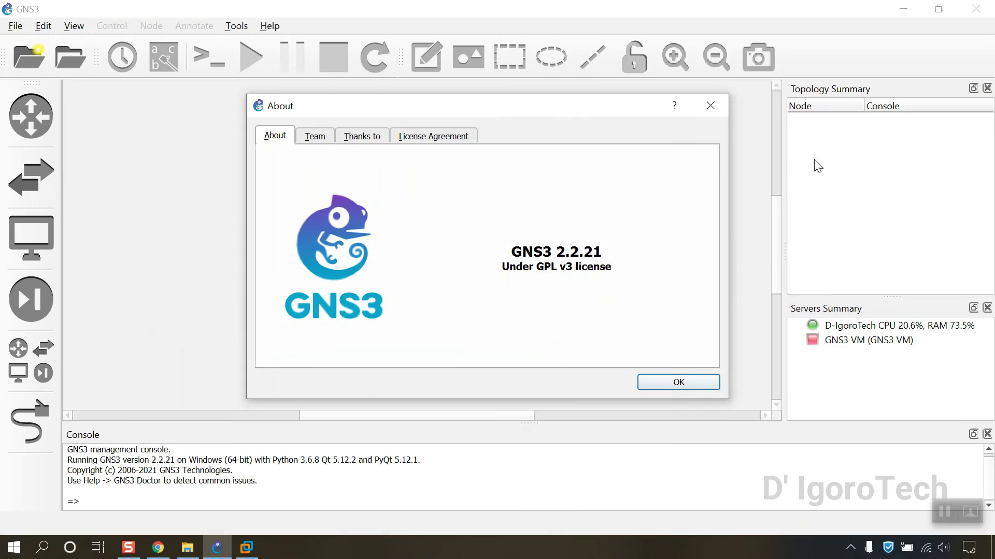
click(903, 9)
click(674, 382)
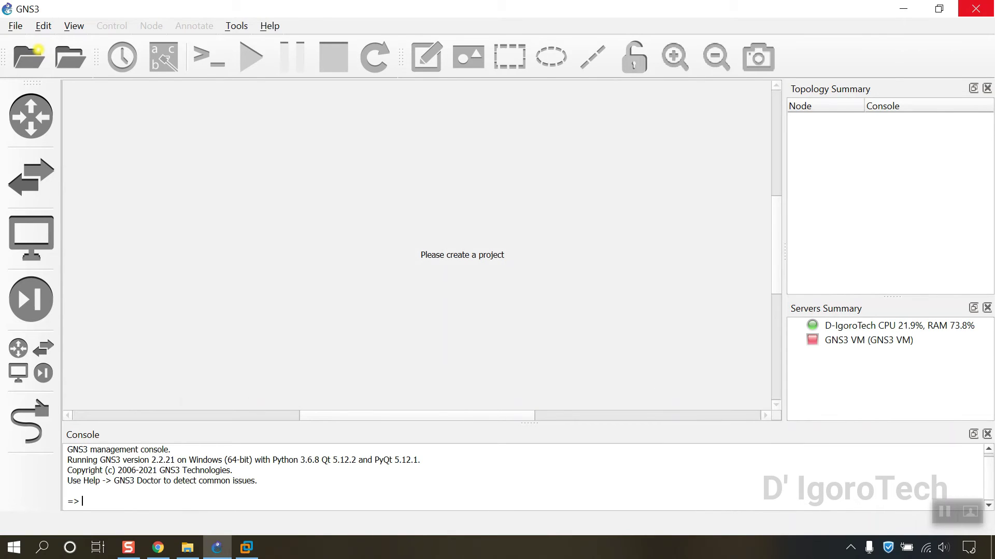
click(975, 9)
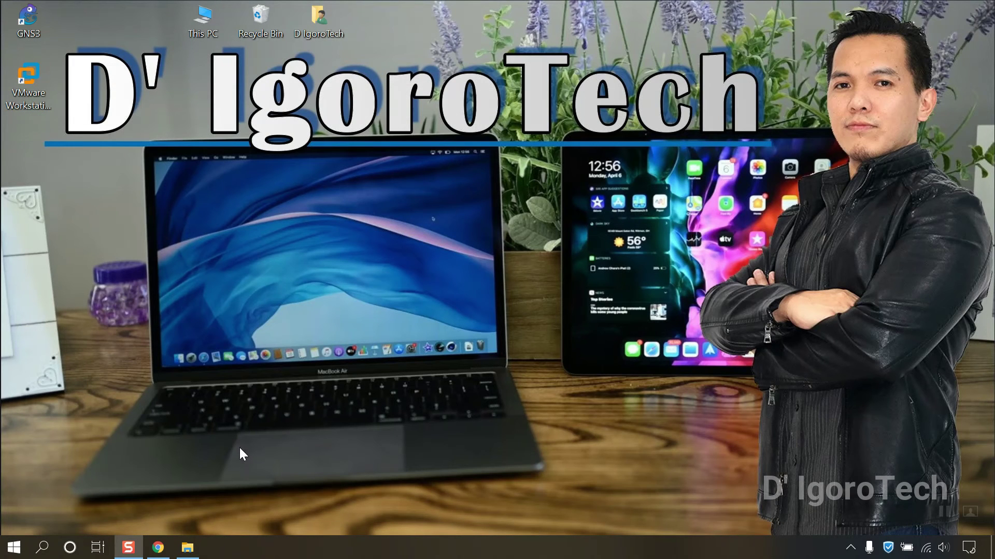
- Relaunch GNS3 from the desktop shortcut and skip creating a new project
double_click(30, 21)
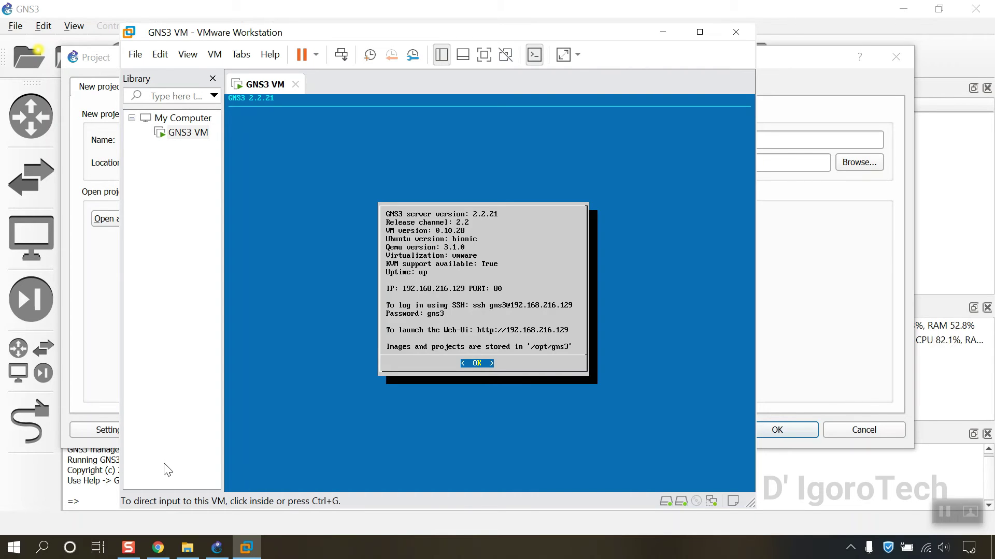
click(879, 430)
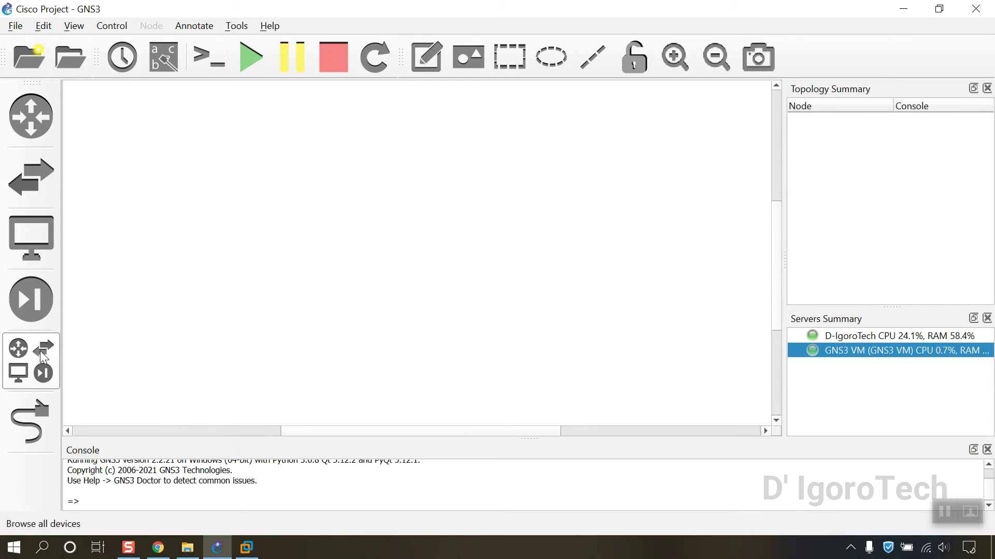
- Show all device templates and select the Cisco IOSvL2 15.2 template
click(31, 358)
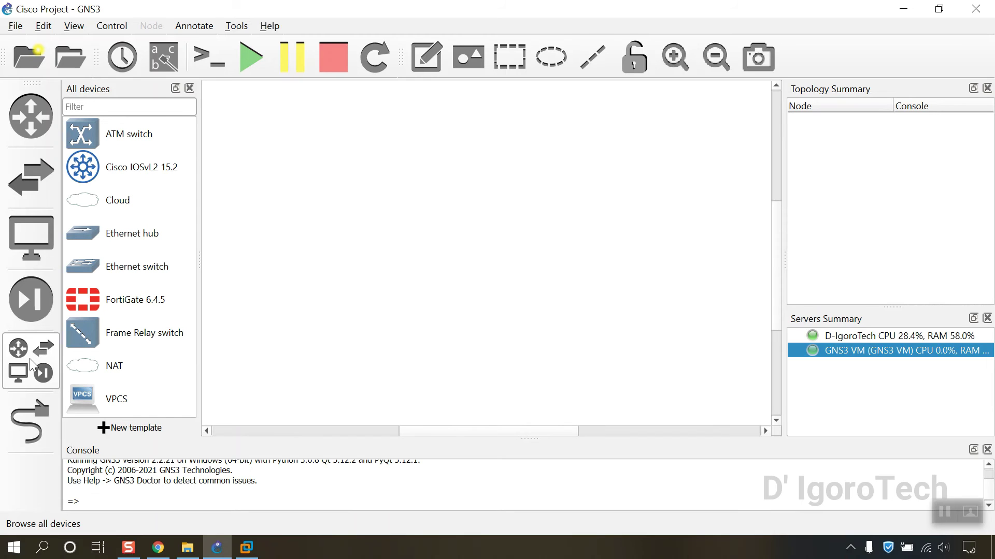
click(123, 303)
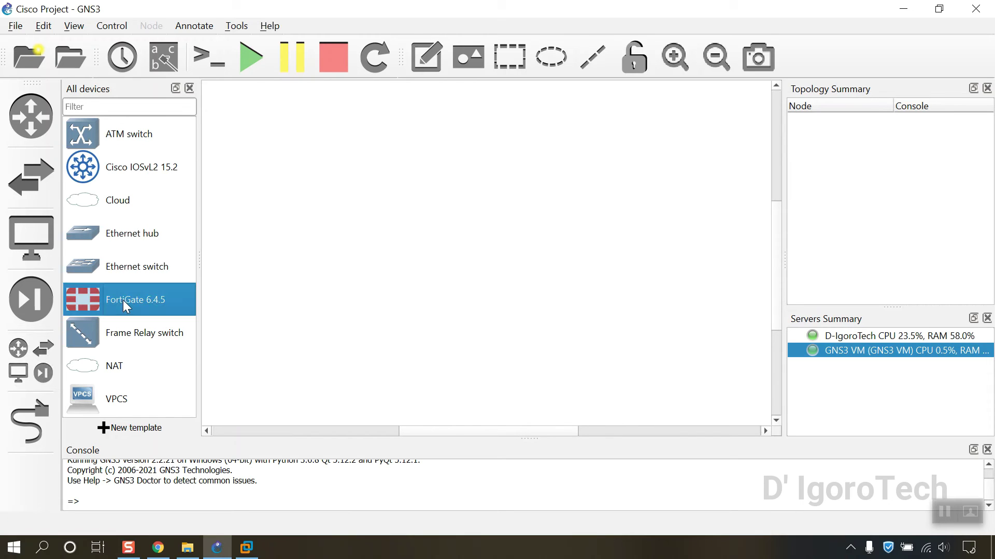
click(138, 177)
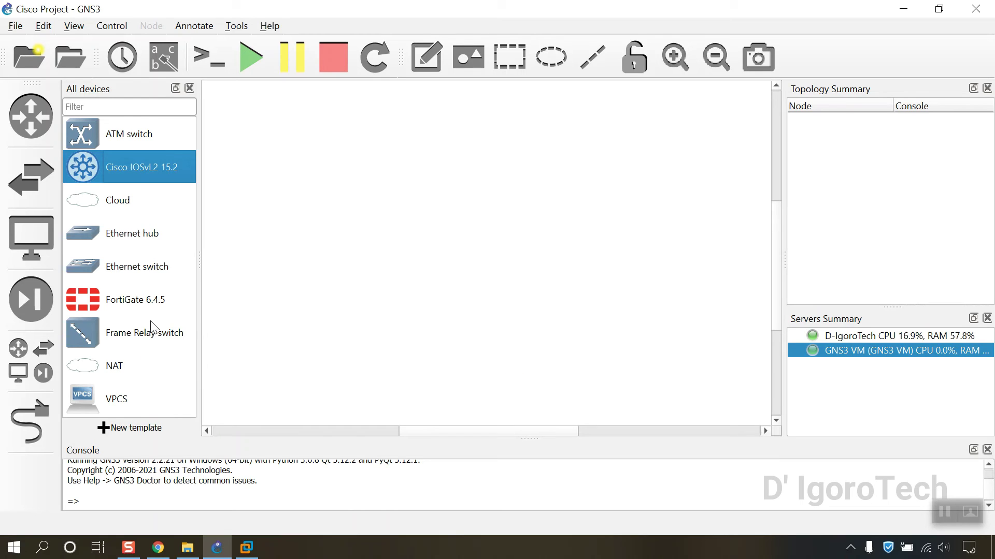
- Open the saved Project Fortigate 6.4.5 project file from the Projects folder
click(15, 26)
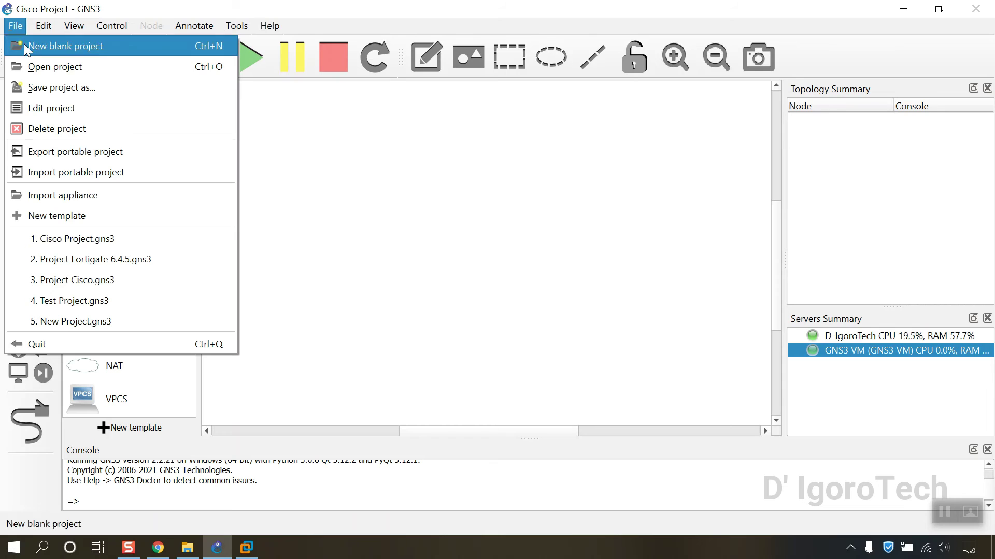
click(28, 64)
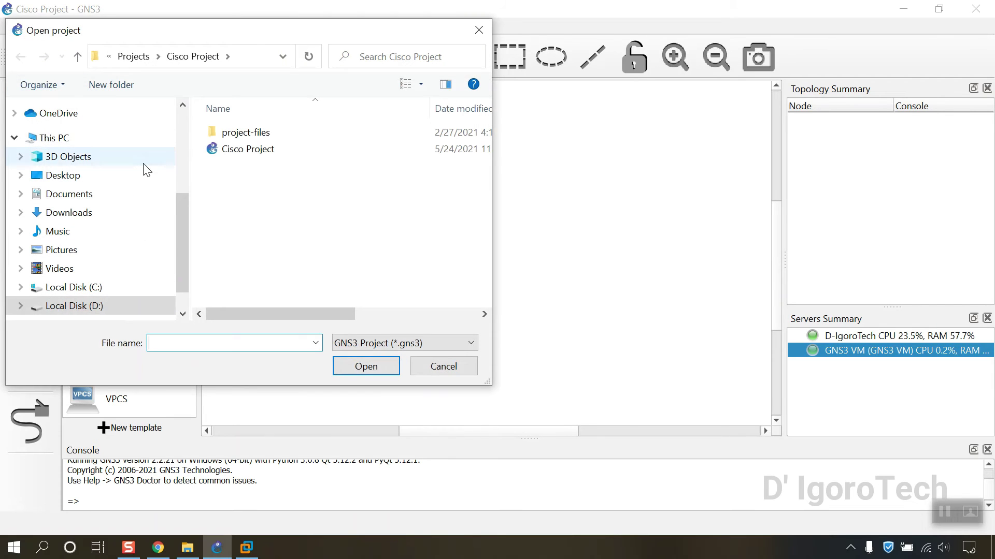
click(146, 61)
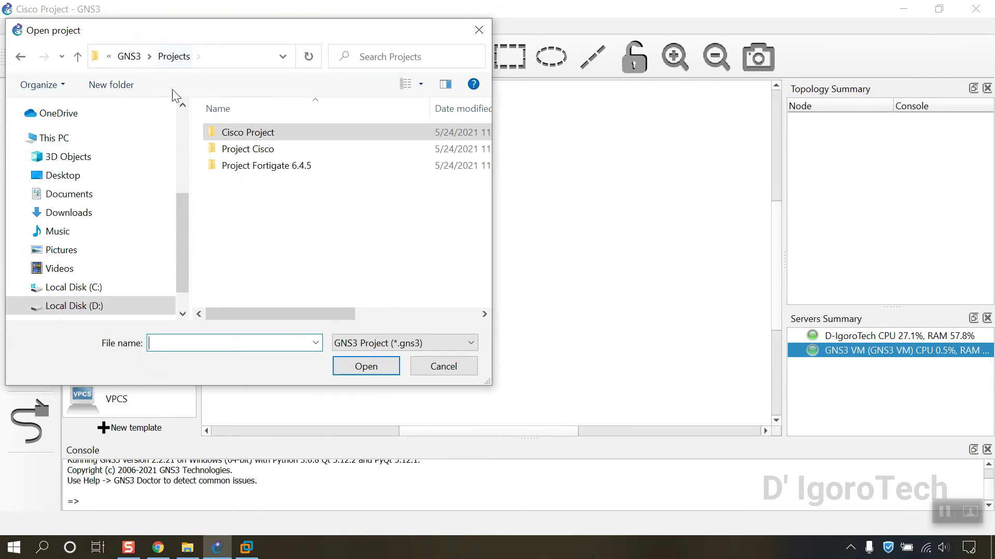
double_click(242, 162)
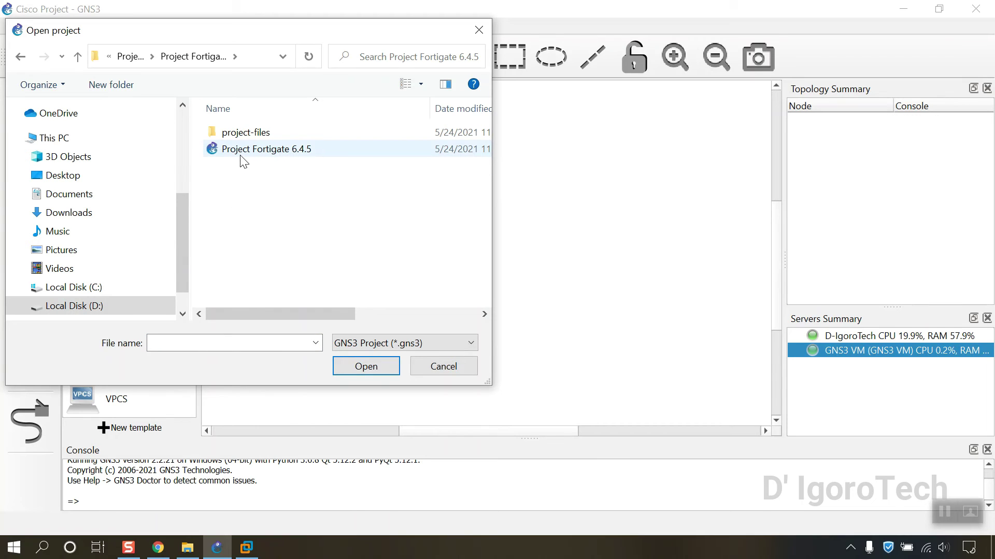
click(243, 154)
click(372, 367)
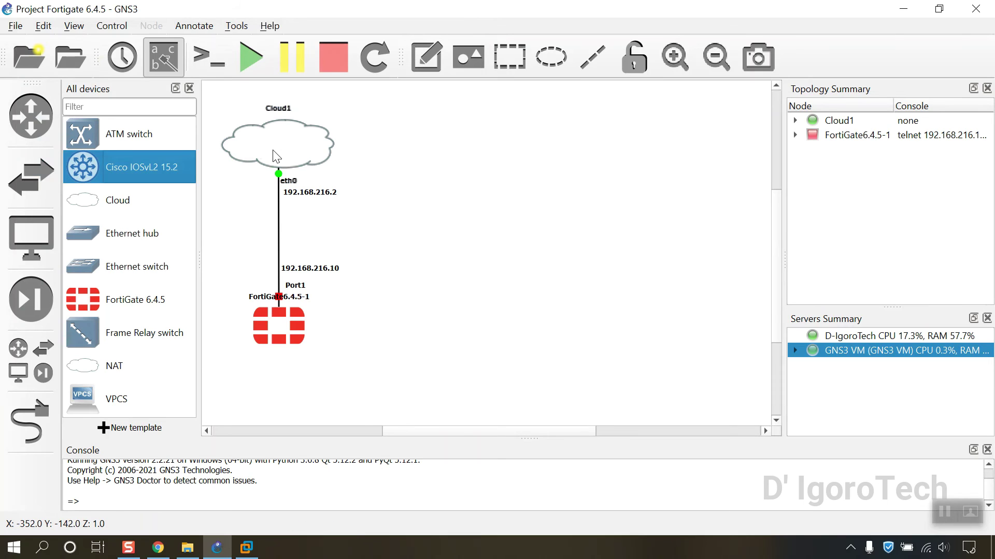
mouse_move(276, 156)
- Open the Project Cisco .gns3 file from the Projects folder
click(15, 26)
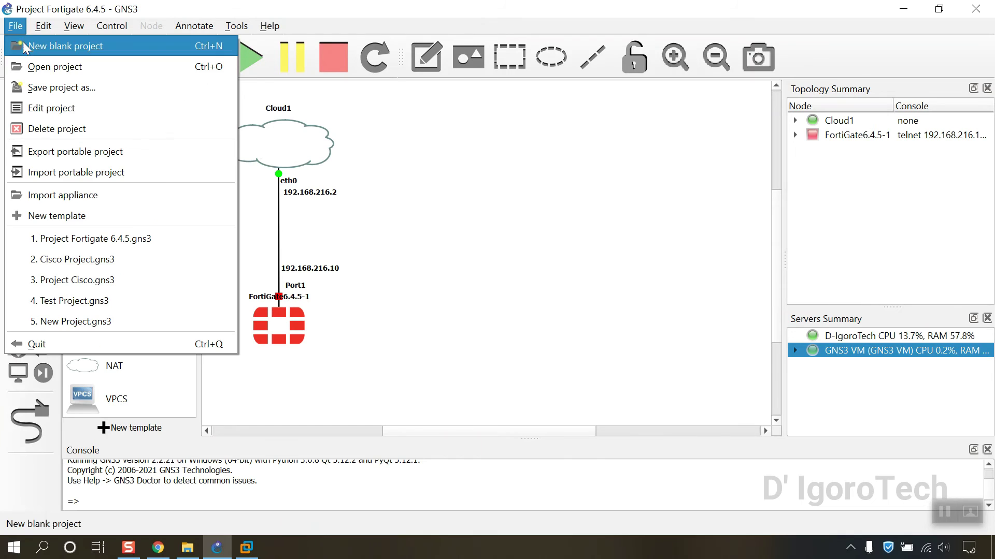
click(29, 68)
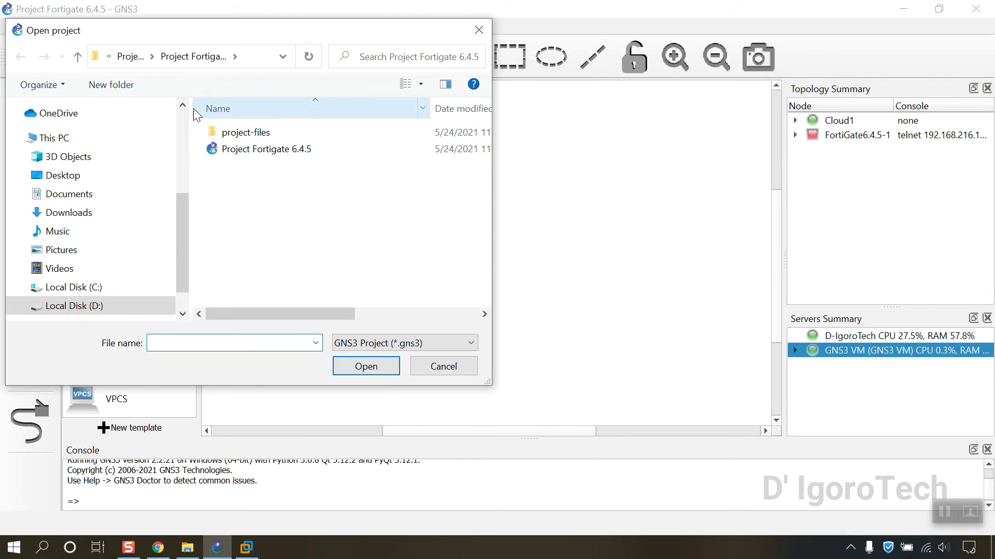
click(129, 56)
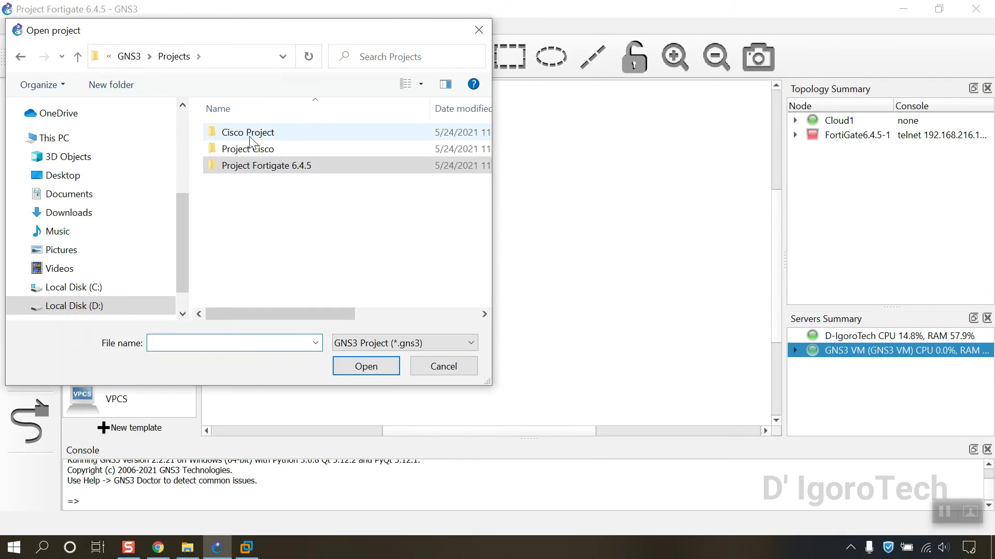
double_click(253, 150)
click(254, 150)
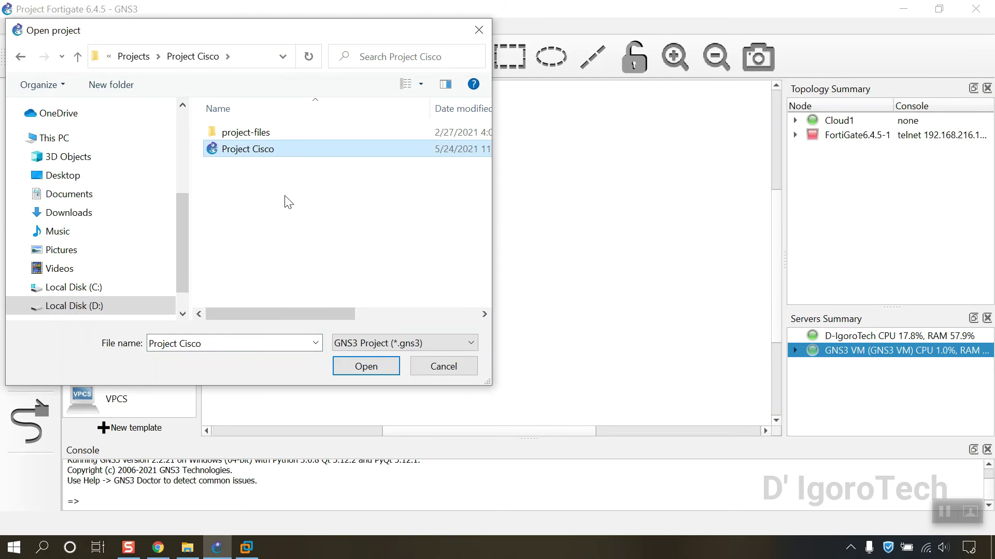
click(366, 366)
- Start all devices and open a console on the CiscoIOSvL215.2-1 switch
click(251, 57)
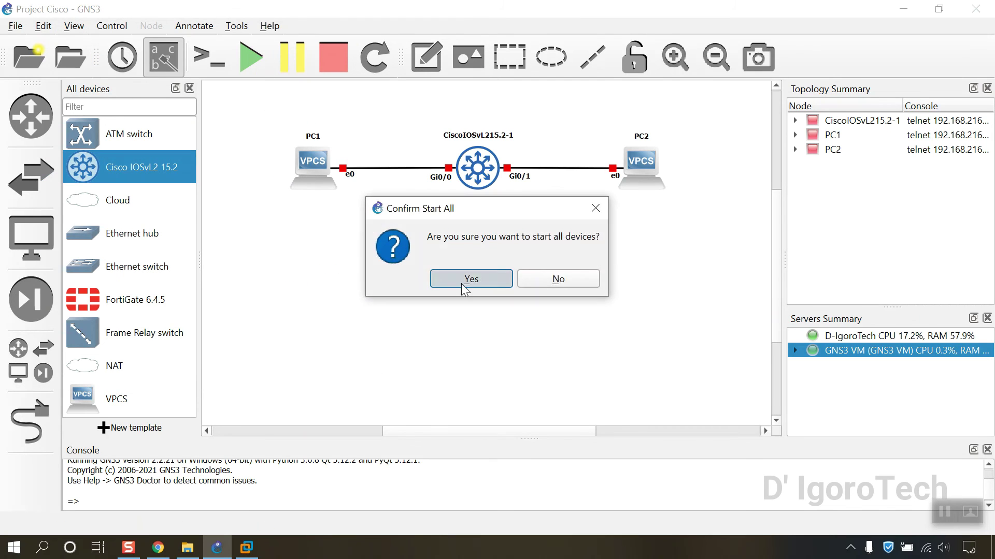
click(486, 277)
right_click(472, 186)
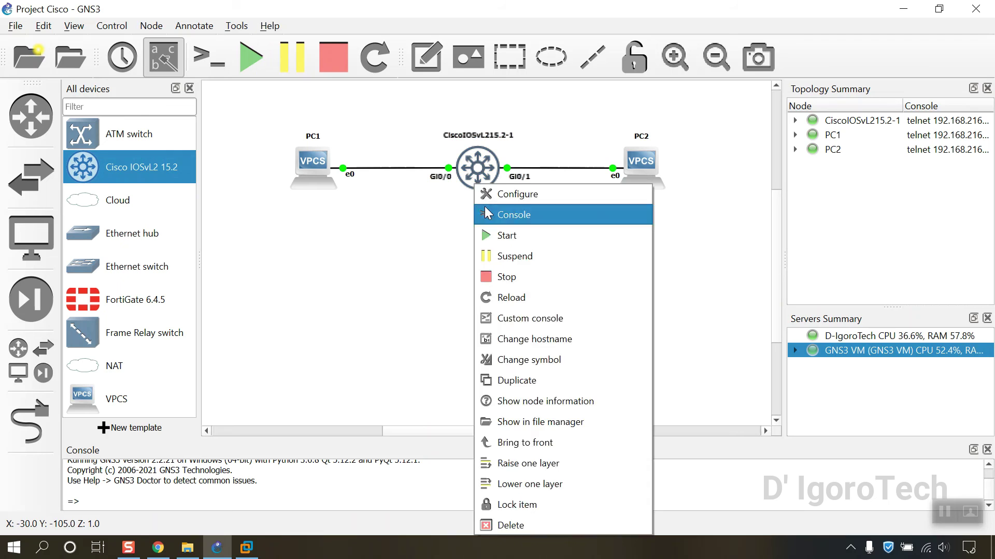
click(484, 207)
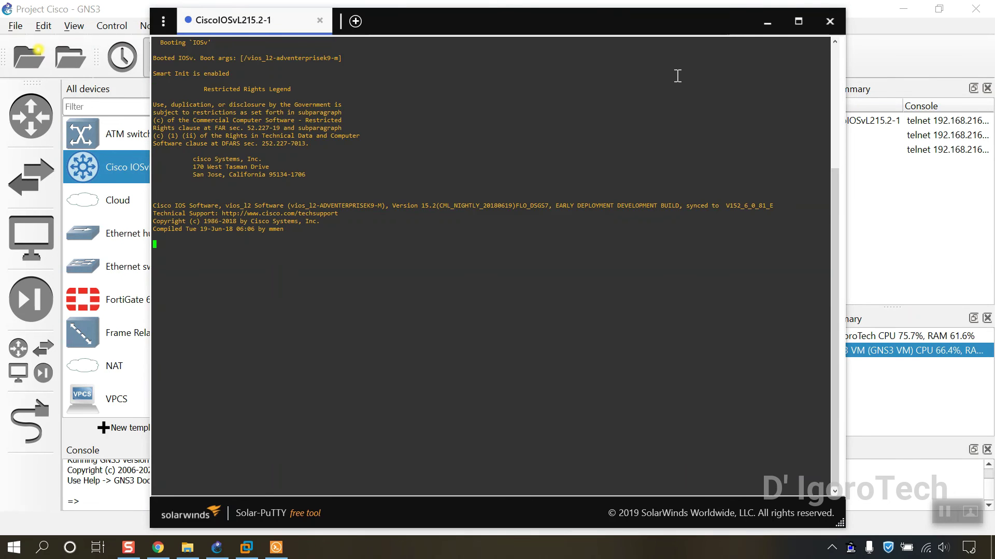
click(767, 21)
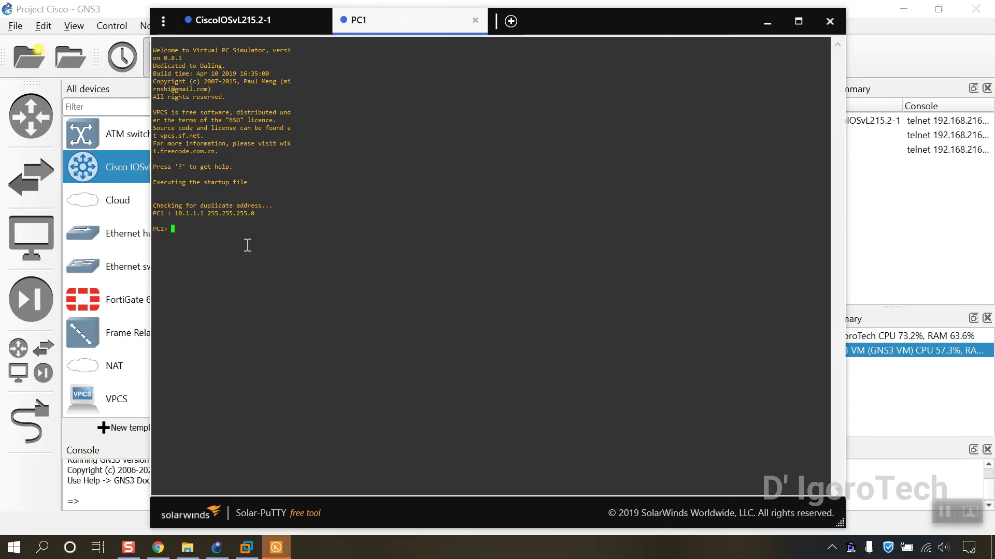
- Wake the switch console, note PC1's address 10.1.1.1, and ping it from PC2
click(276, 547)
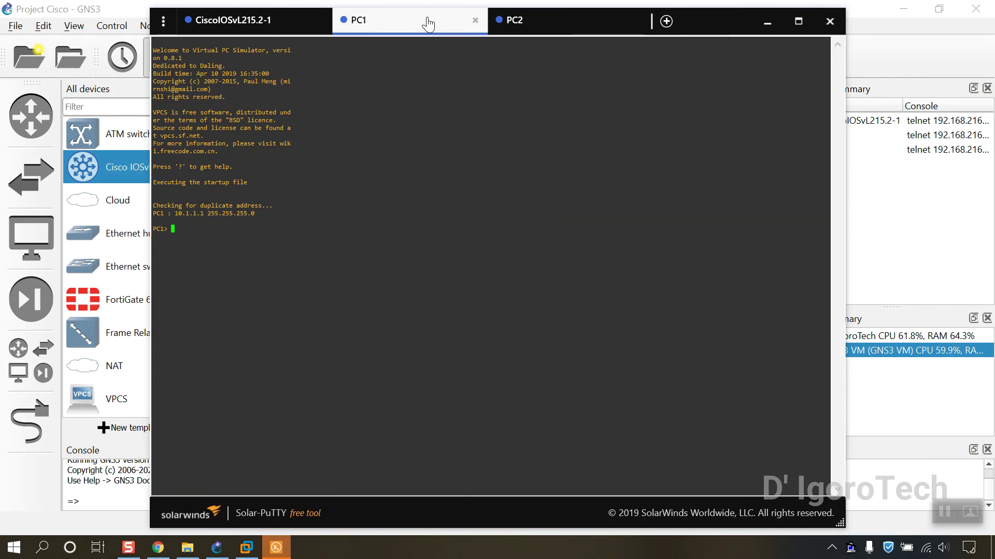
click(244, 21)
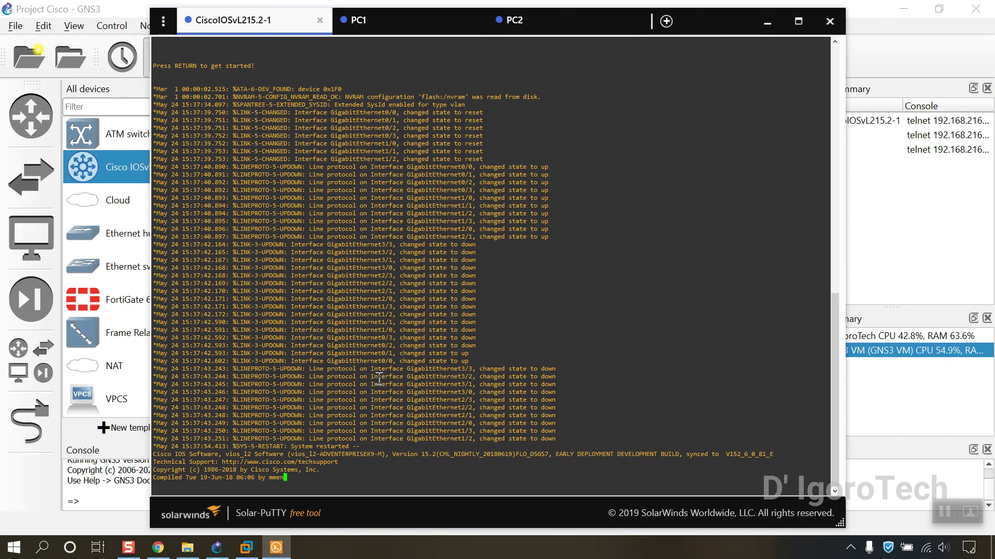
key(Return)
key(Return)
key(Return)
key(Return)
key(Return)
key(Return)
key(Return)
key(Return)
key(Return)
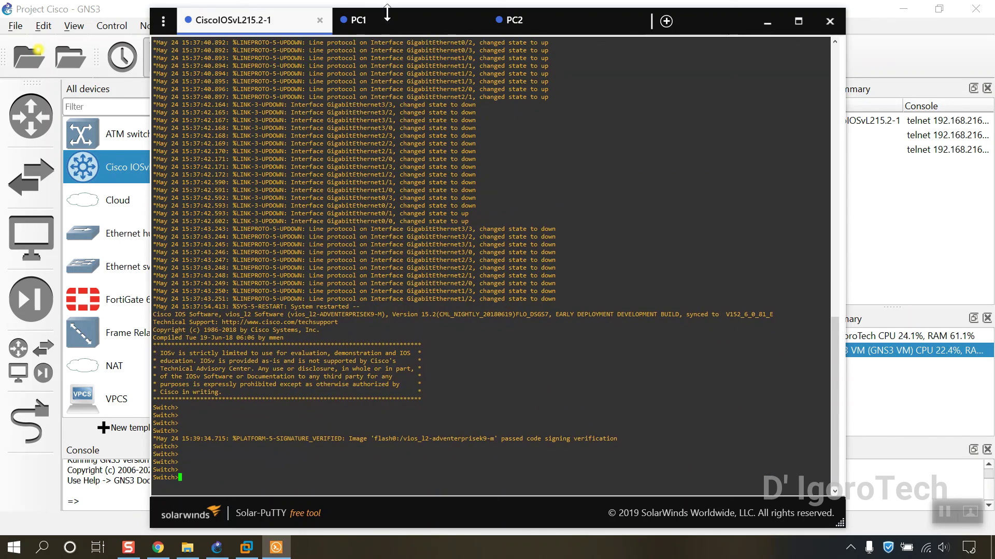
click(389, 20)
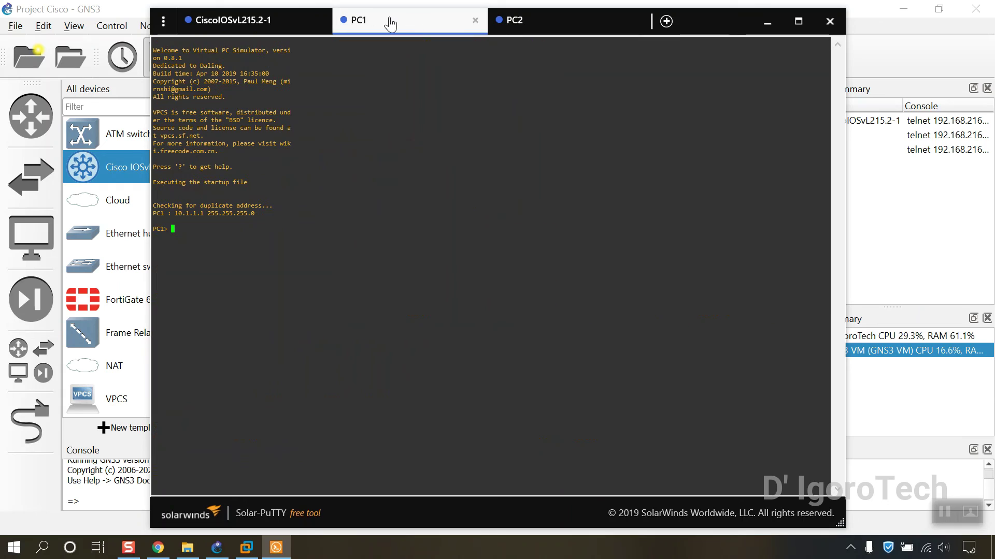
double_click(180, 215)
click(531, 23)
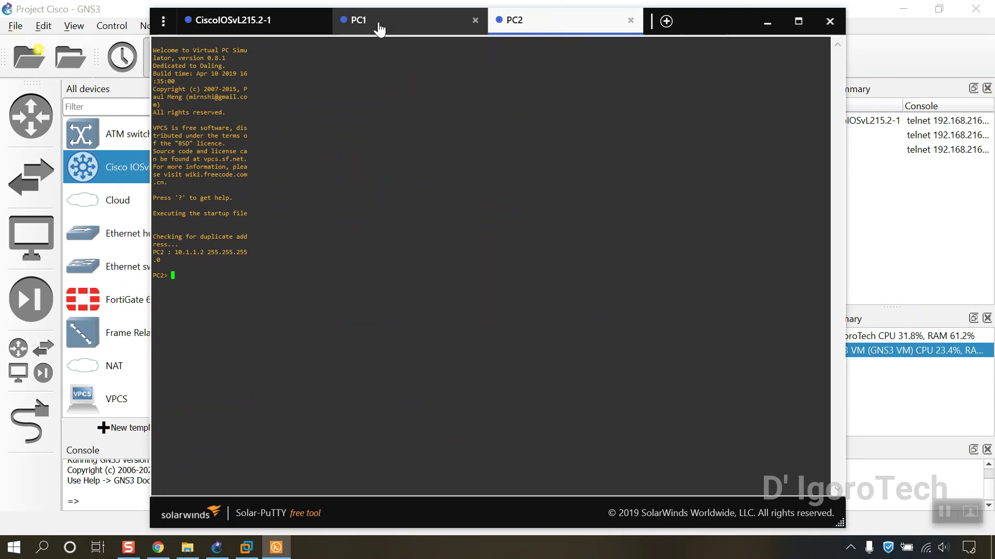
text(ping )
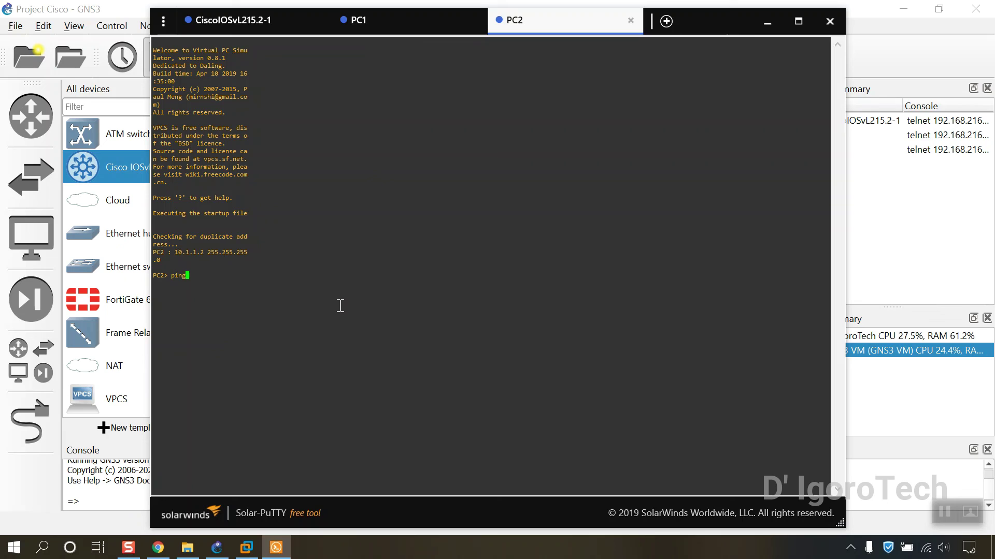
text(10.1.1.1)
key(Return)
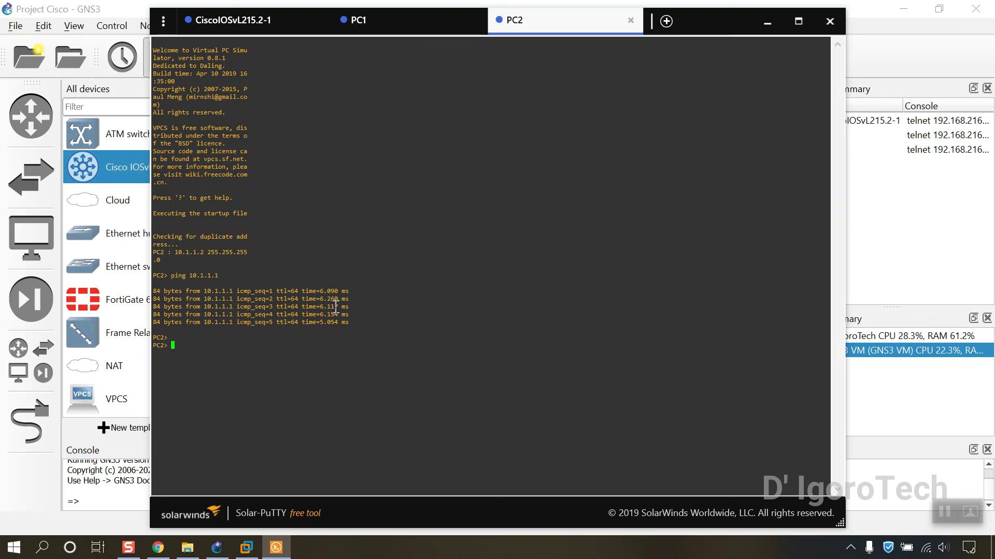
- Ping 10.1.1.2 from PC1, stop it with Ctrl+C, and minimise the consoles
click(449, 23)
click(318, 220)
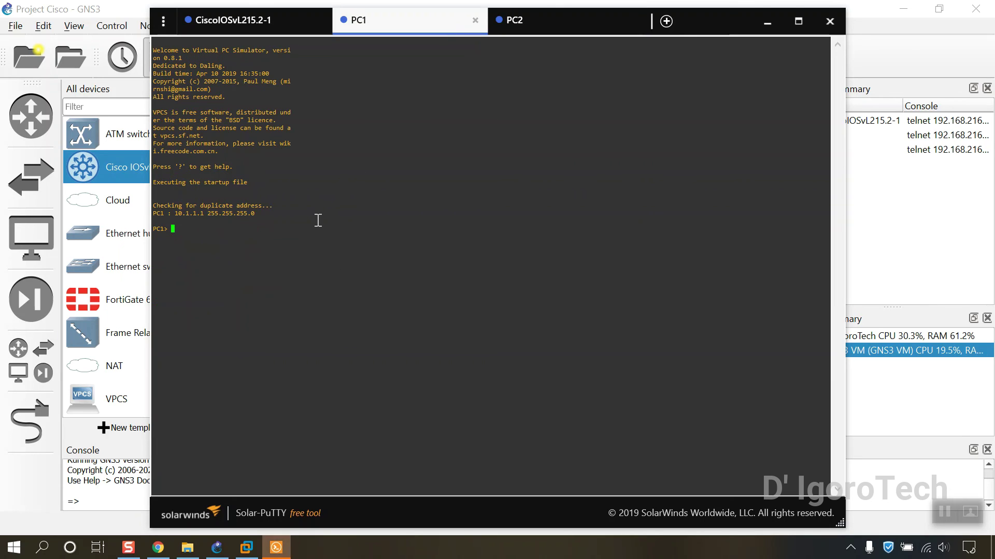
text(ping 10.1.1.1)
key(BackSpace)
text(2)
key(Return)
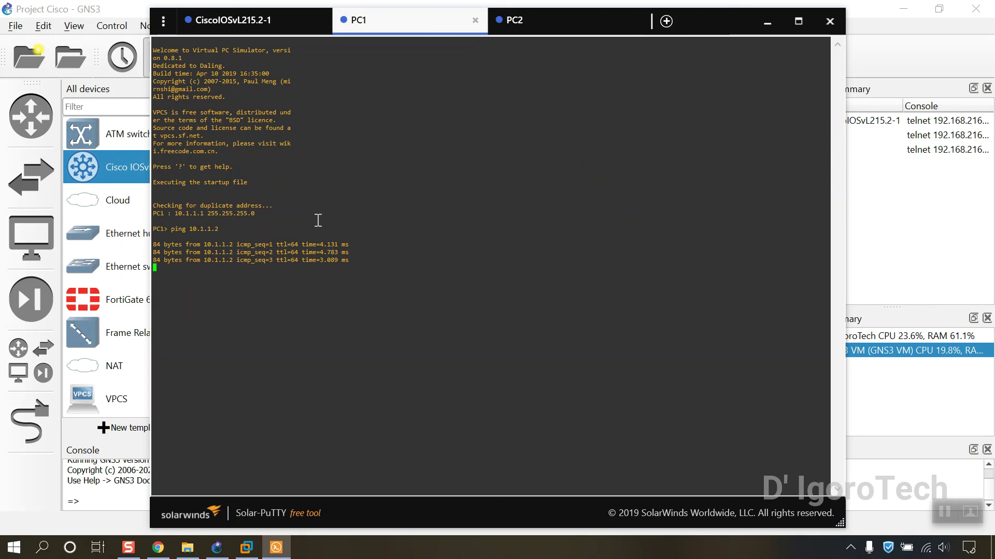
key(ctrl+c)
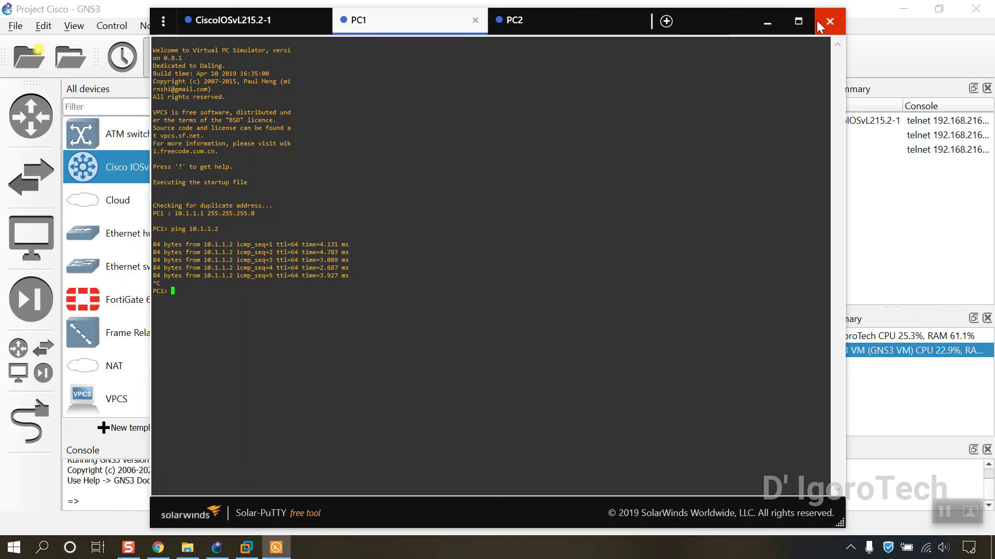
click(769, 21)
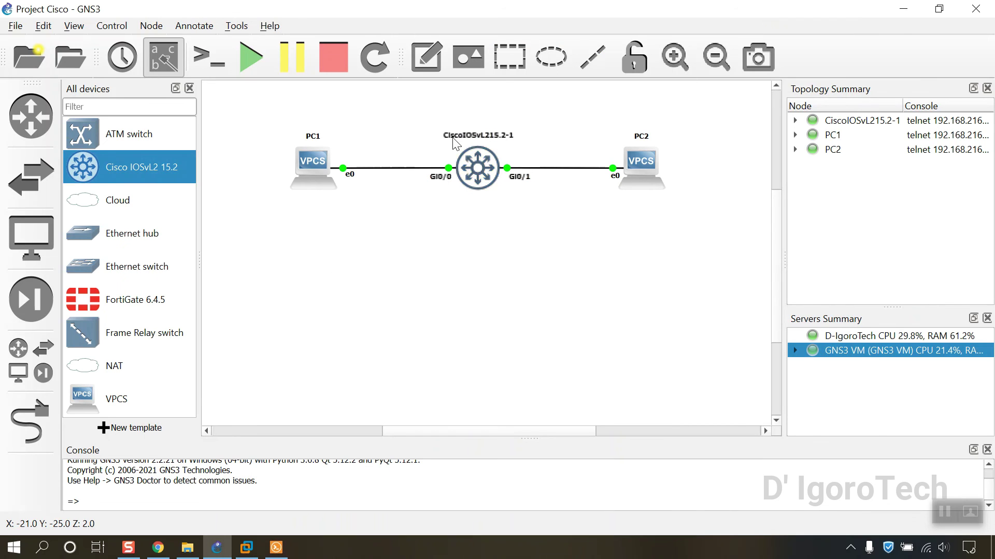